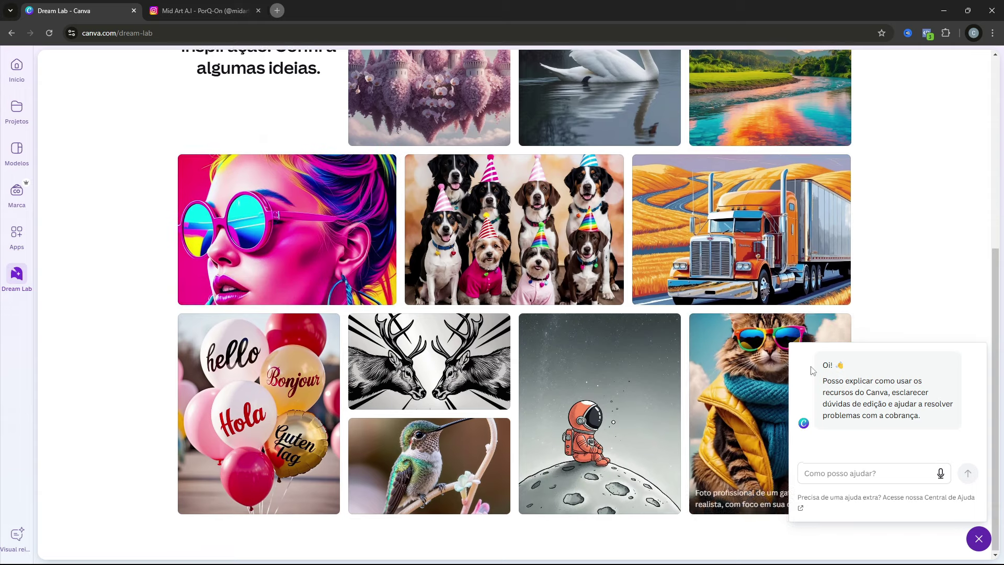
Step: Close the help chat and browse the gallery of inspiration images below the prompt box
scroll(601, 418, "down", 1)
left_click(977, 539)
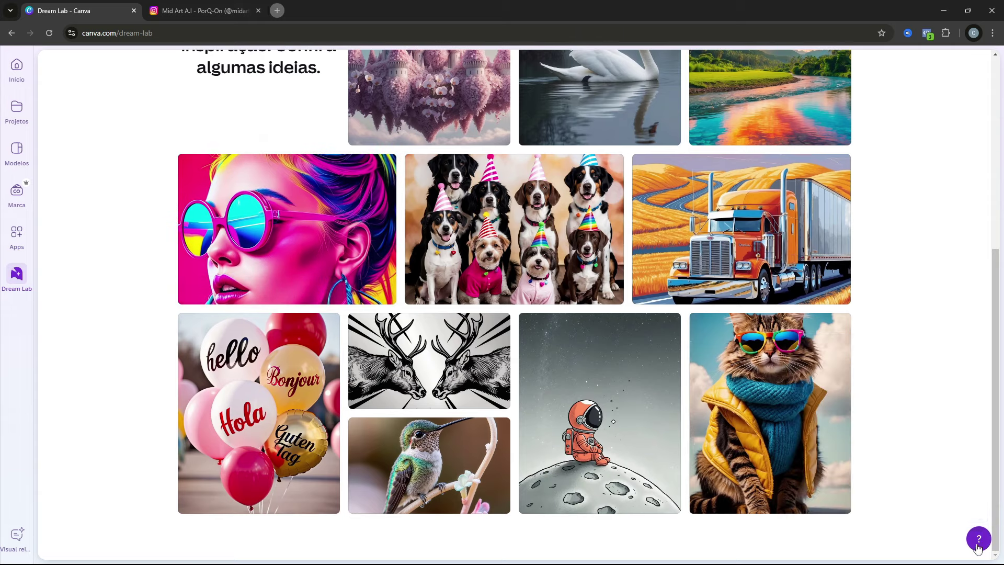
scroll(554, 376, "up", 5)
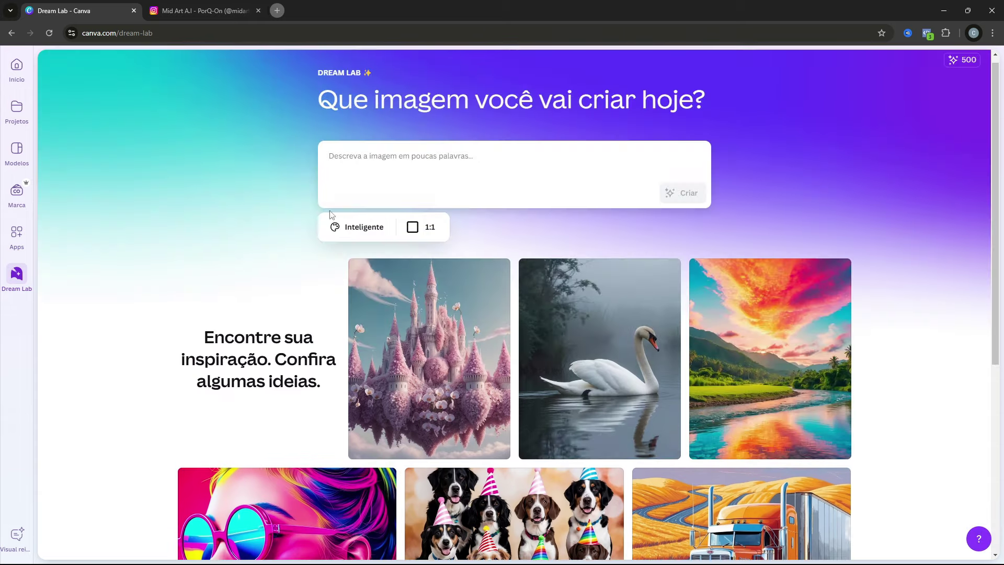
scroll(549, 162, "down", 3)
scroll(366, 230, "down", 3)
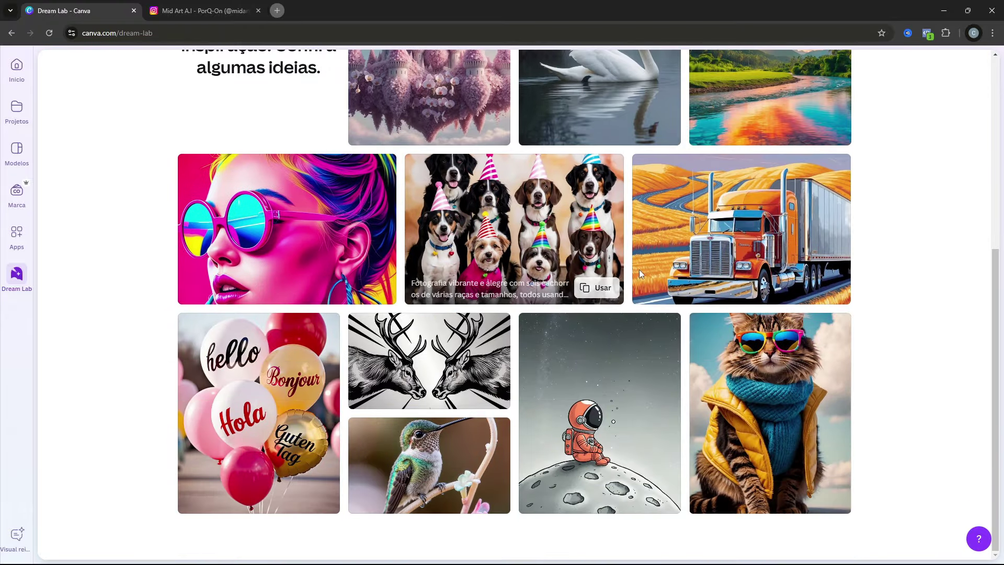
scroll(639, 269, "up", 5)
scroll(704, 312, "up", 1)
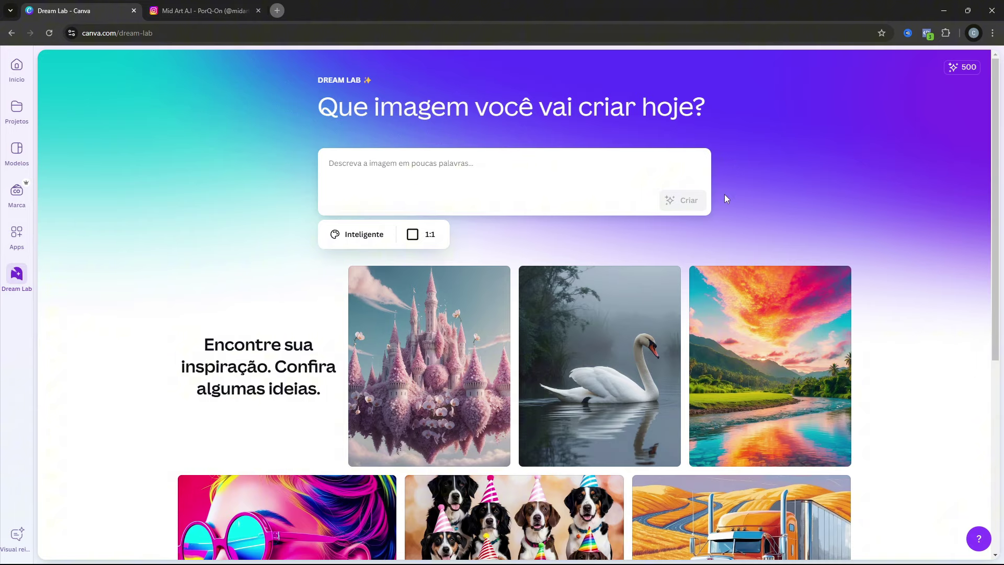
scroll(437, 284, "down", 4)
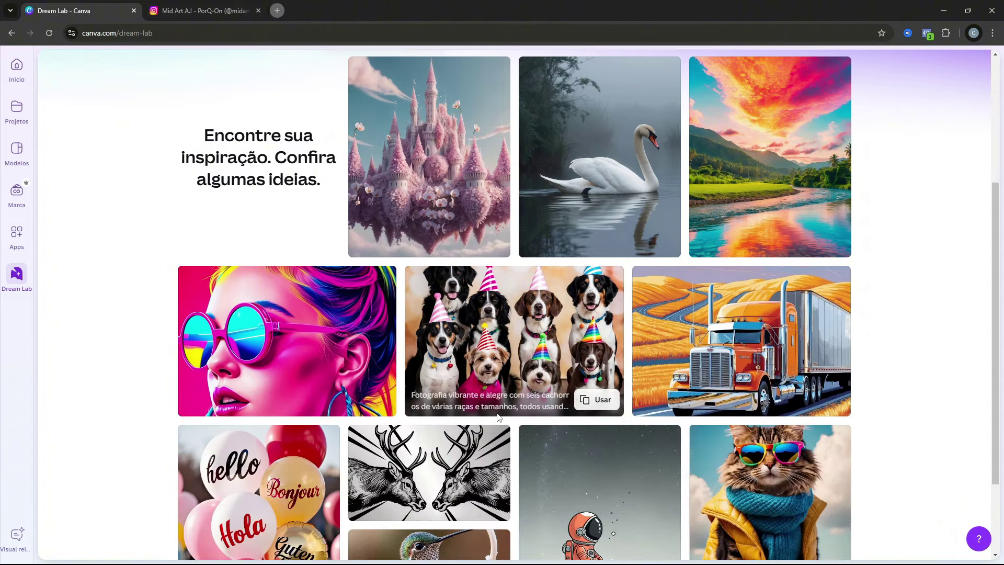
scroll(498, 417, "down", 2)
scroll(486, 385, "up", 6)
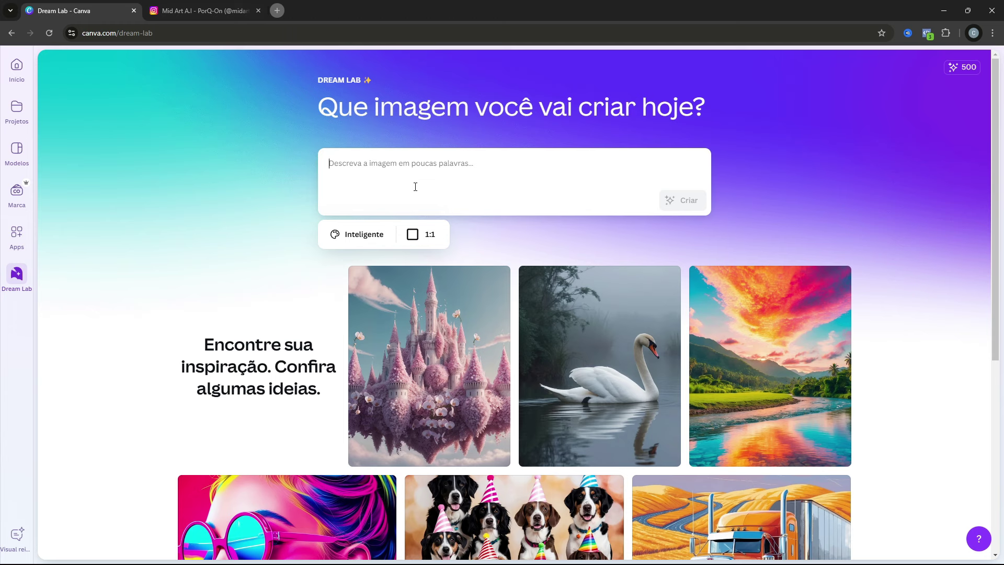
Step: Review the available aspect ratios and image styles for the generation without changing either setting
left_click(418, 234)
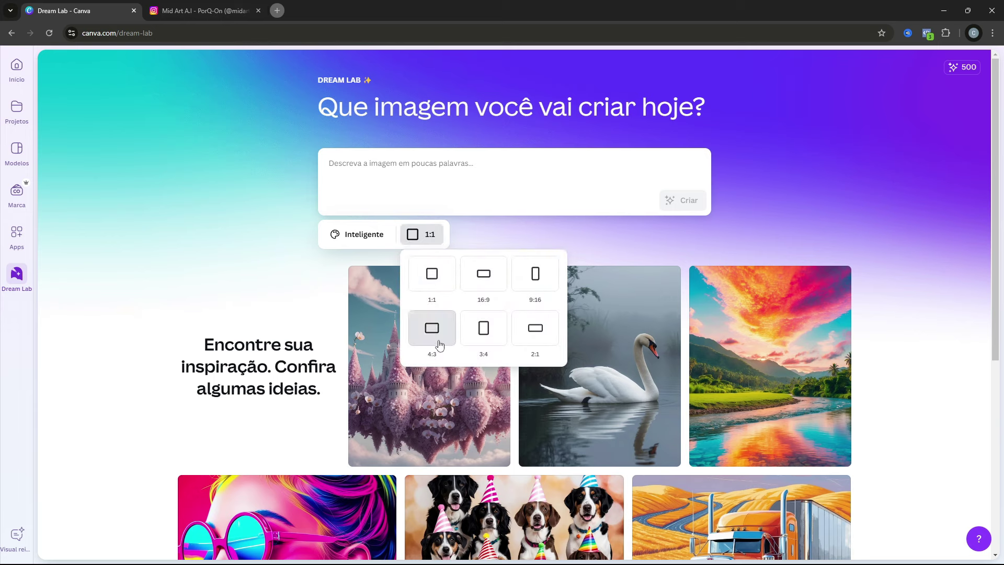
left_click(370, 241)
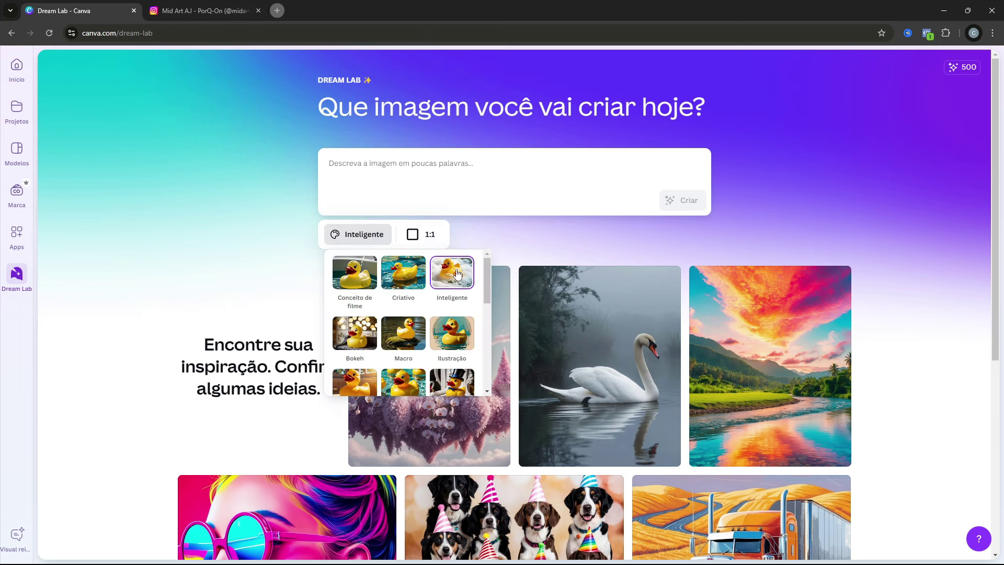
scroll(363, 314, "down", 4)
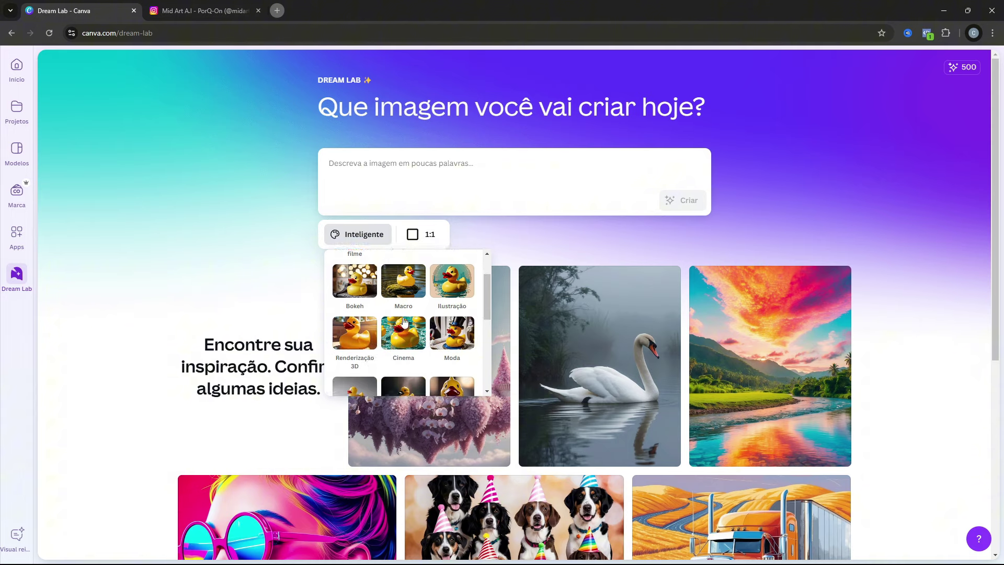
scroll(386, 345, "down", 2)
scroll(450, 304, "up", 6)
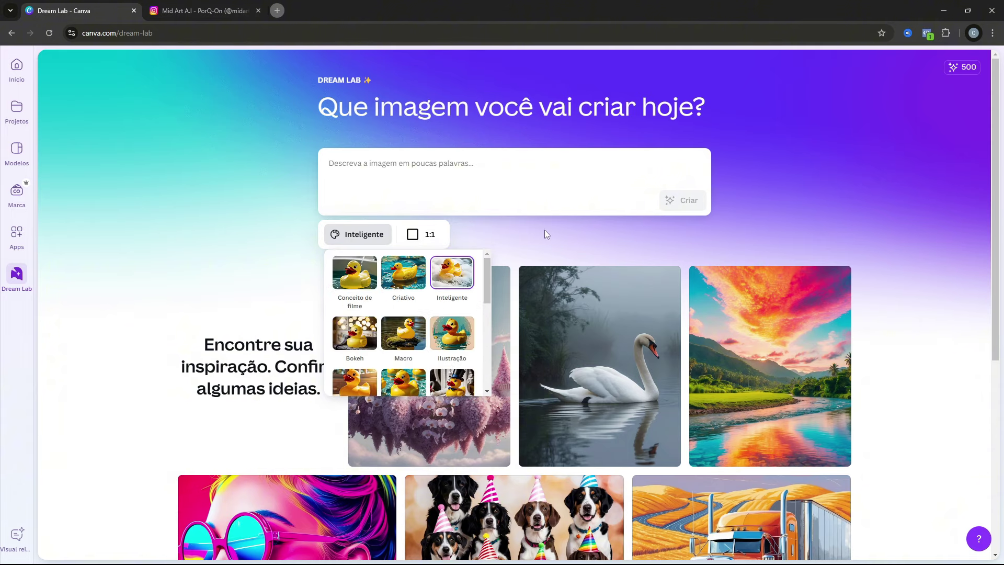
Step: Generate images from the prompt 'Uma linda mulher vista de frente, em um vestido vermelho, cena de filme'
left_click(431, 180)
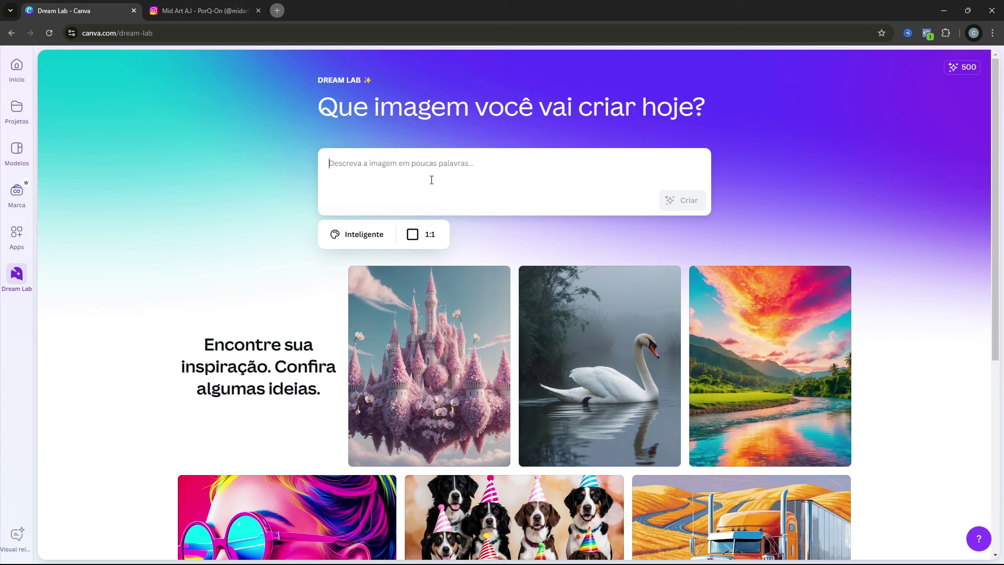
type("Um")
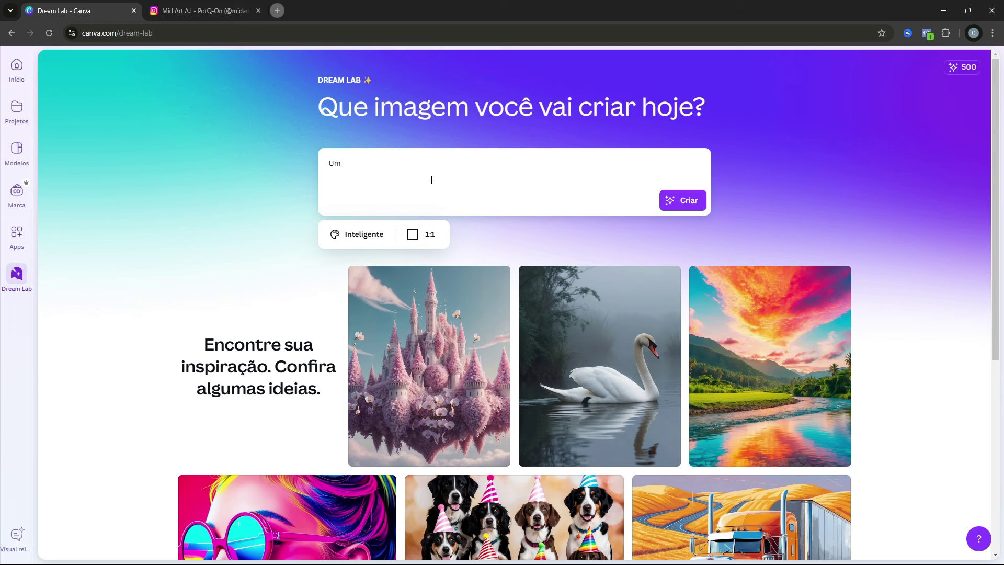
type("a linda mulher vista de frente, em um")
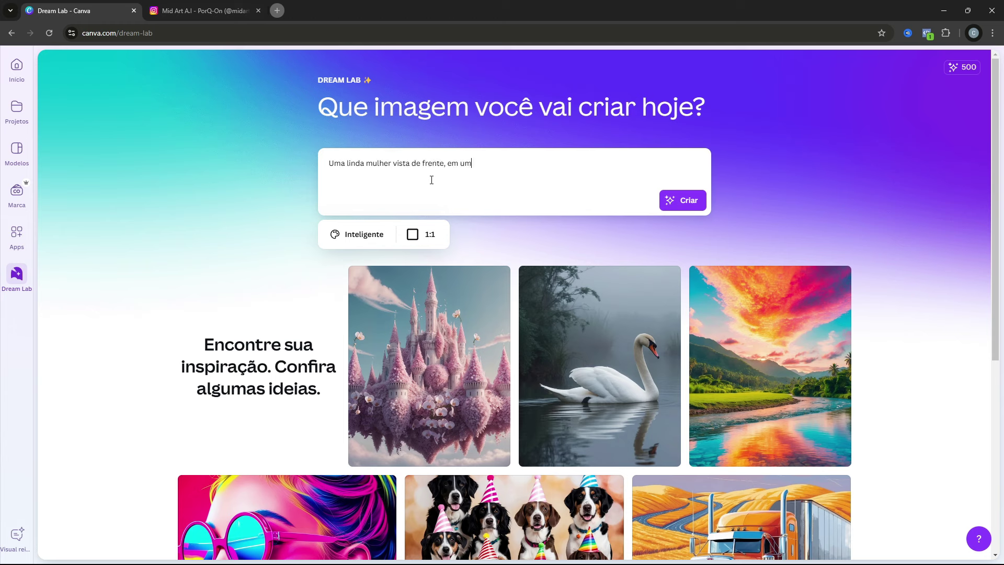
type(" vestido vermelho, cena de filkm")
left_click(700, 204)
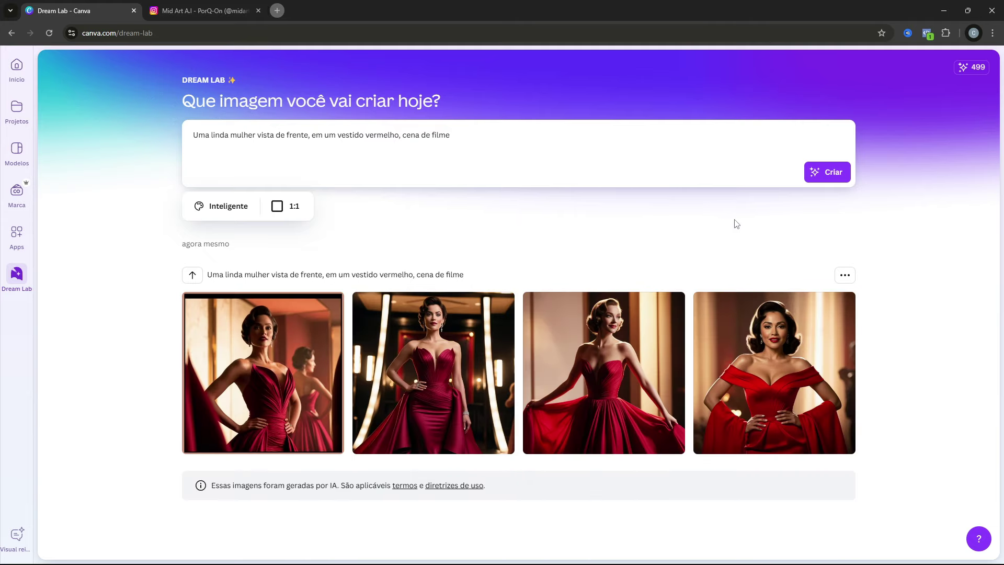
Step: Preview the fourth, third and first generated images of the woman in the red dress at larger size, closing each preview
left_click(799, 346)
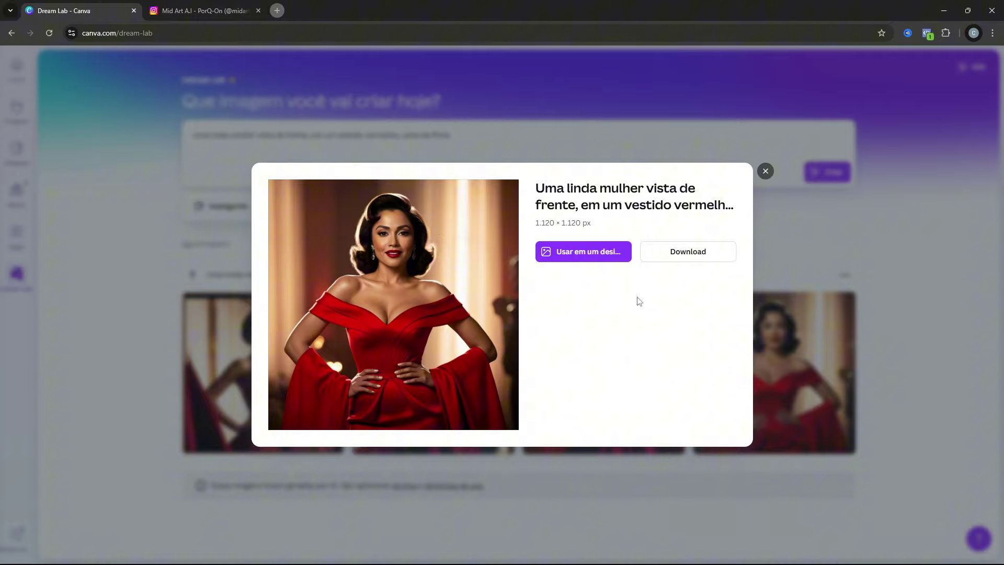
left_click(776, 314)
left_click(607, 339)
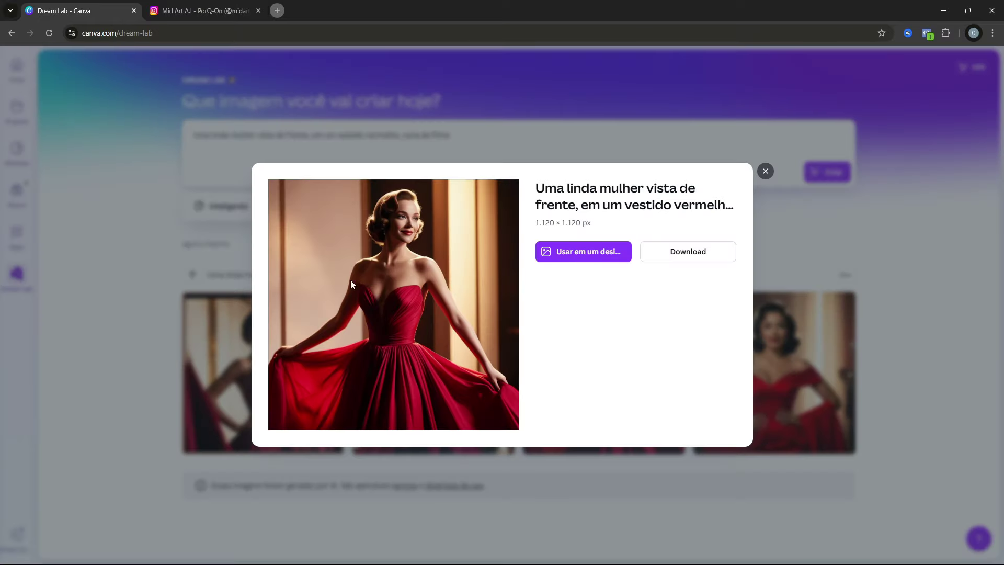
left_click(839, 322)
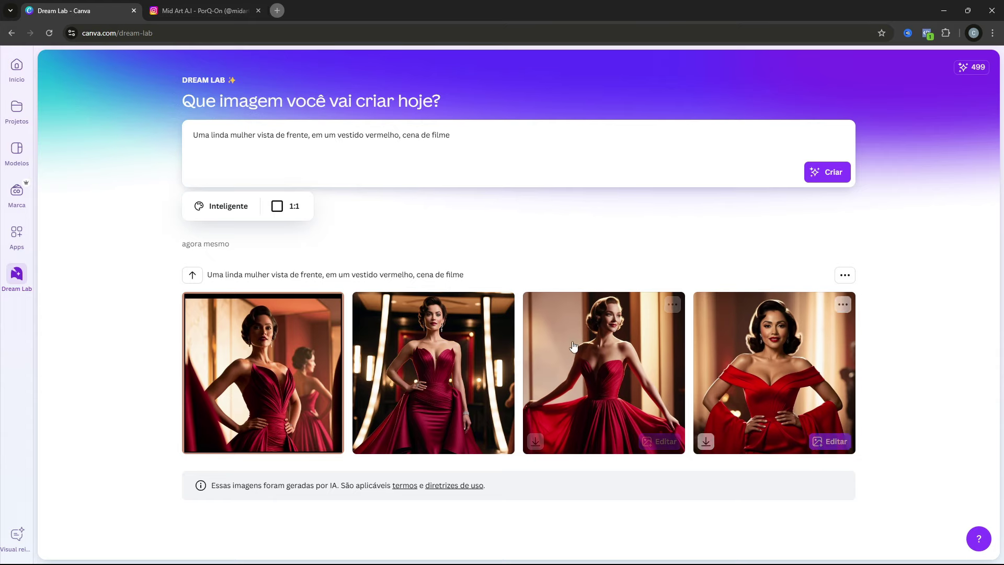
mouse_move(447, 326)
left_click(293, 335)
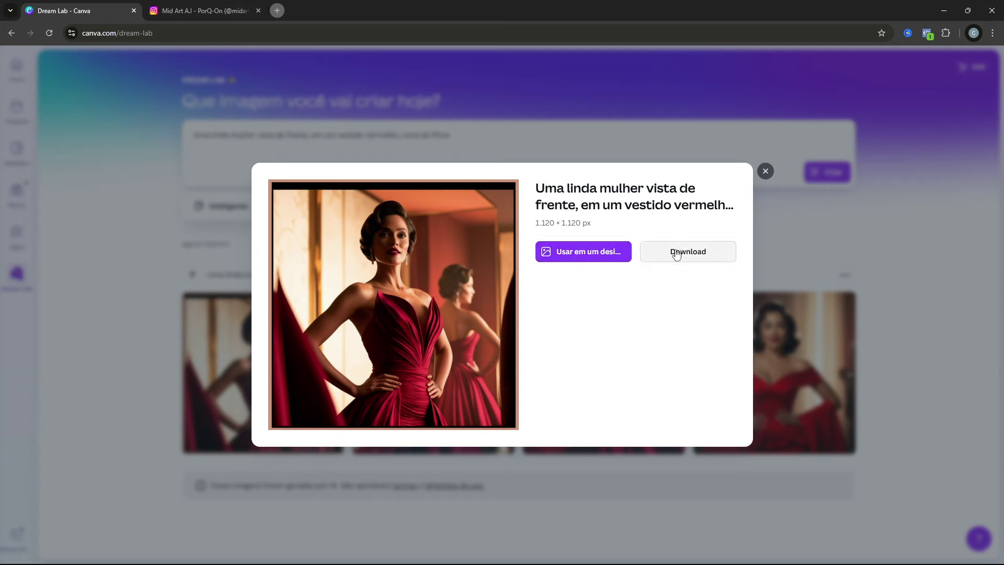
key("Escape")
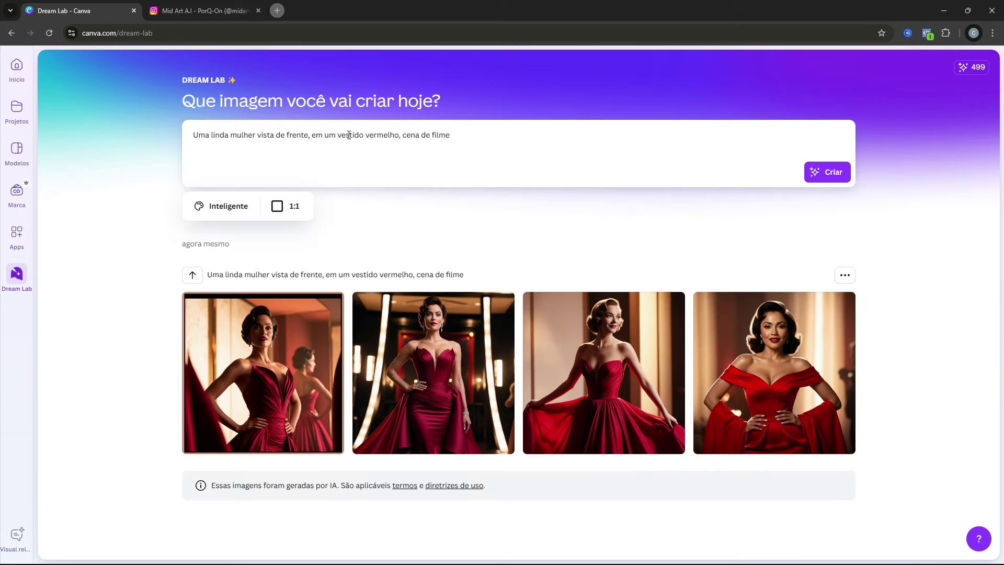
Step: Replace the prompt with 'Um carro esportivo, em uma pista de corrida, fundo radial blur' and generate images in 16:9 format
left_click_drag(461, 135, 50, 121)
type("Um carro esportiv")
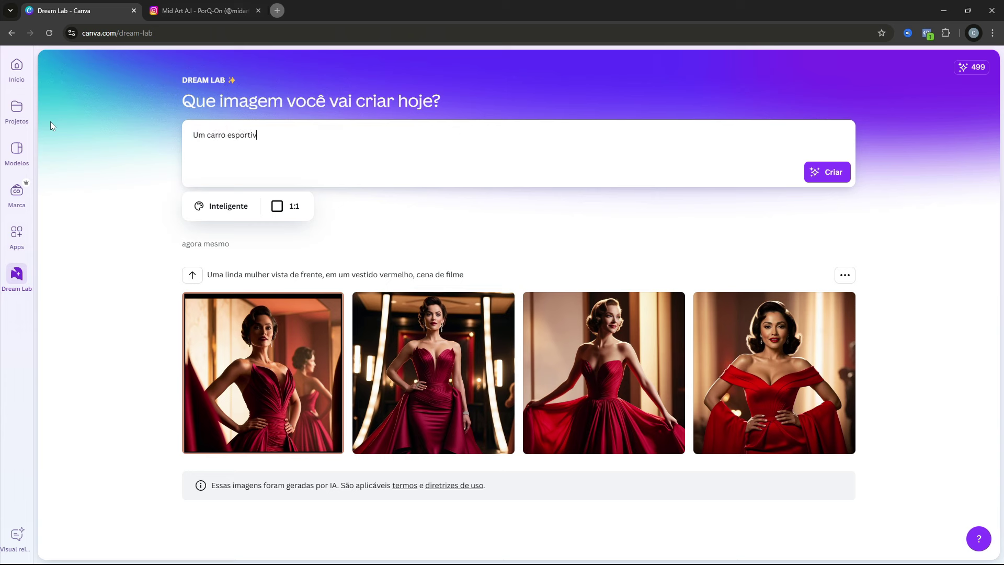
type("o, em uma pista de corrida, fundo radial blur")
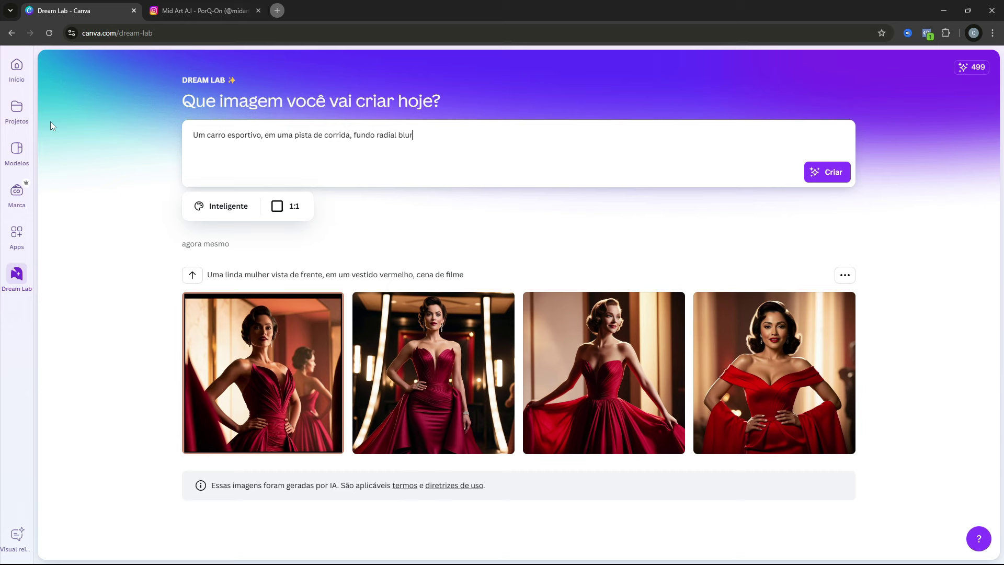
left_click(268, 206)
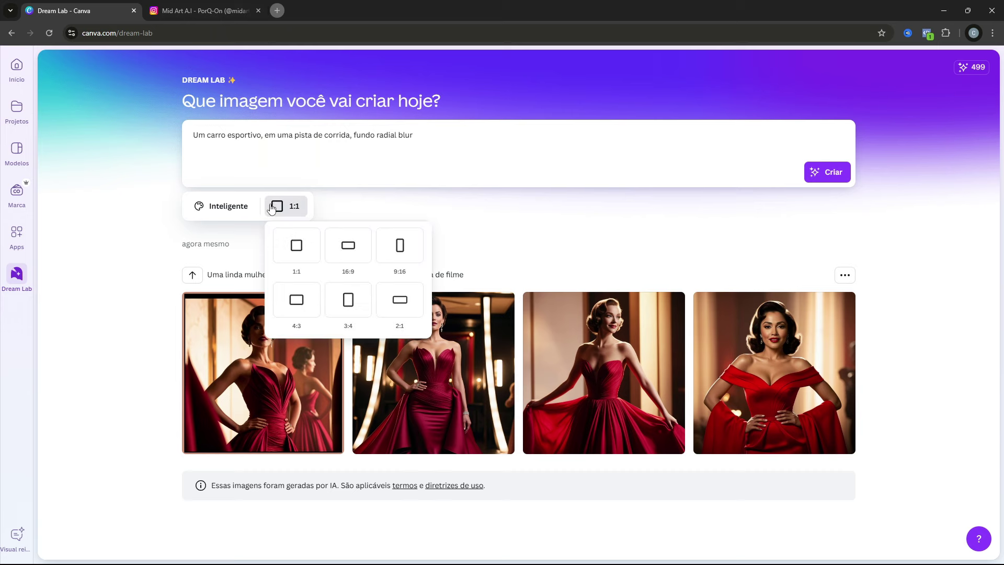
left_click(357, 254)
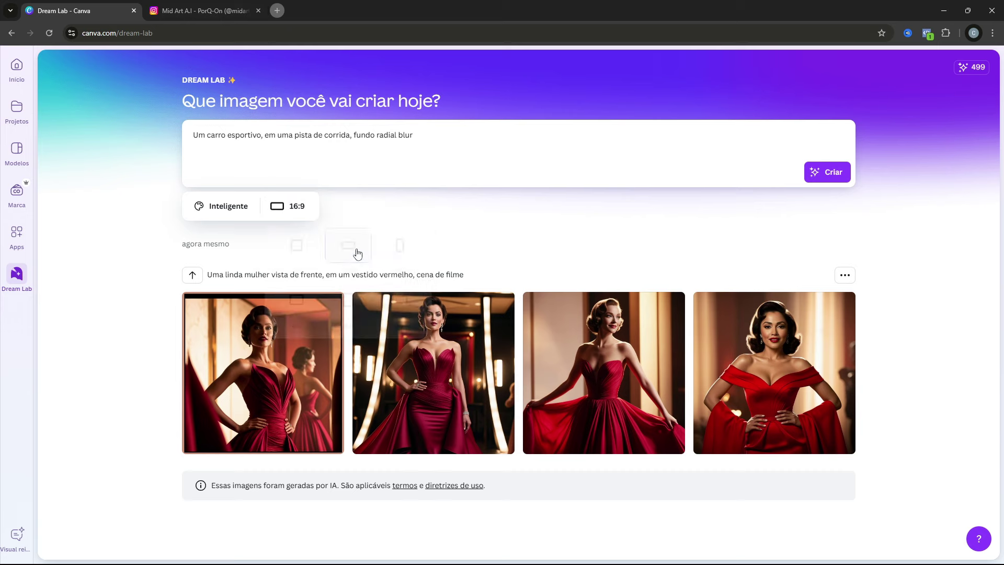
left_click(841, 170)
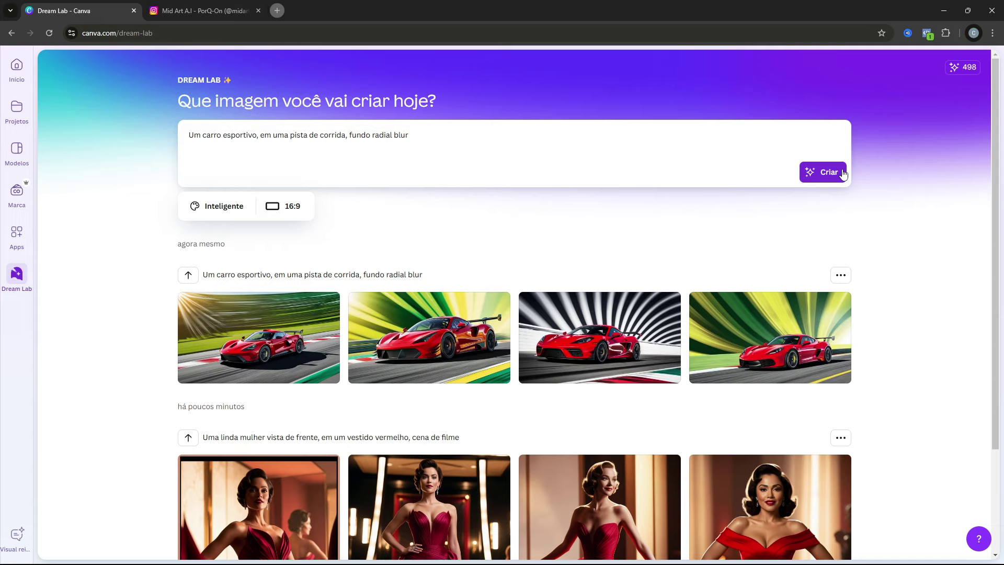
Step: Preview the first, fourth and second generated sports car images at larger size, closing each preview
left_click(302, 321)
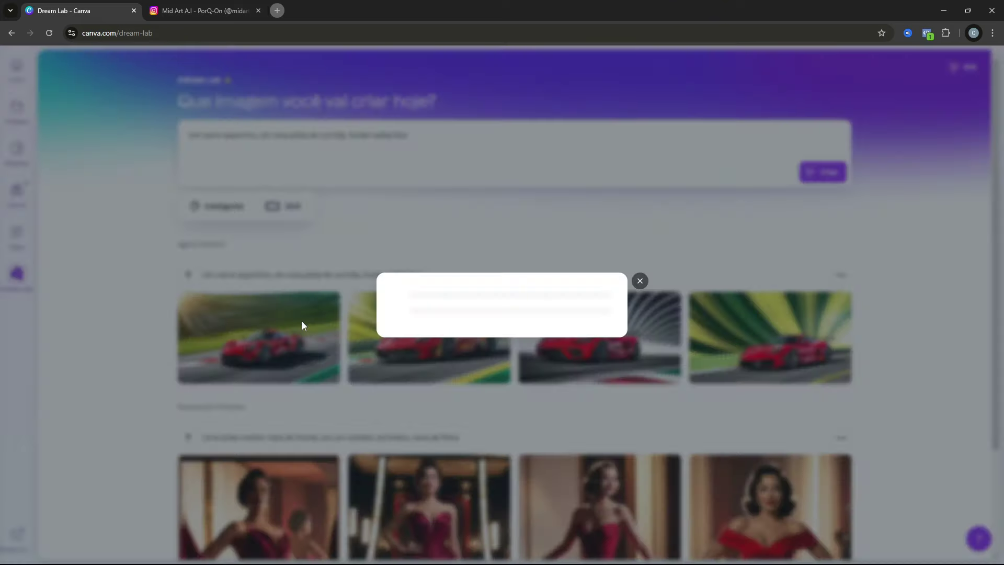
left_click(945, 347)
left_click(757, 303)
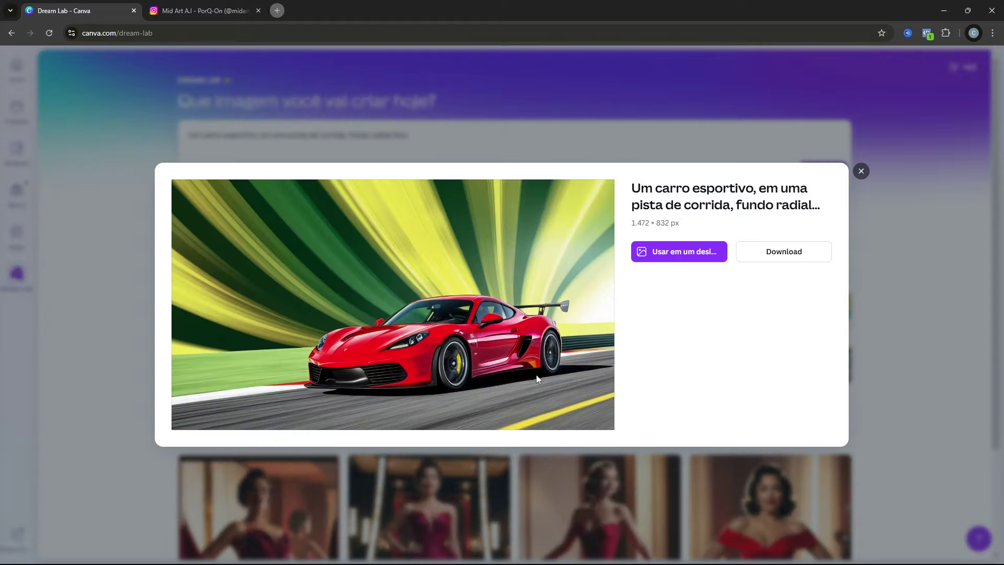
left_click(862, 453)
left_click(447, 325)
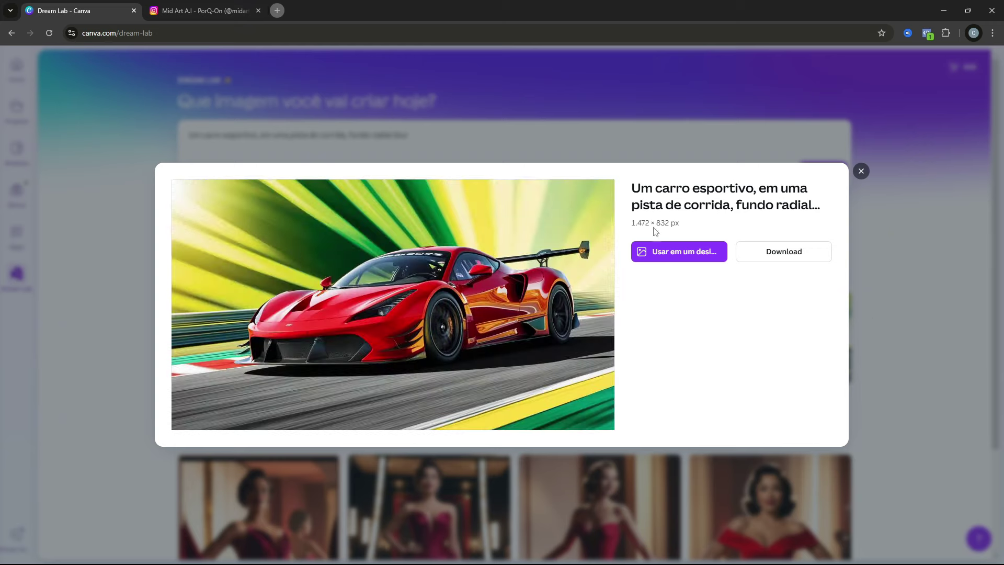
left_click(851, 326)
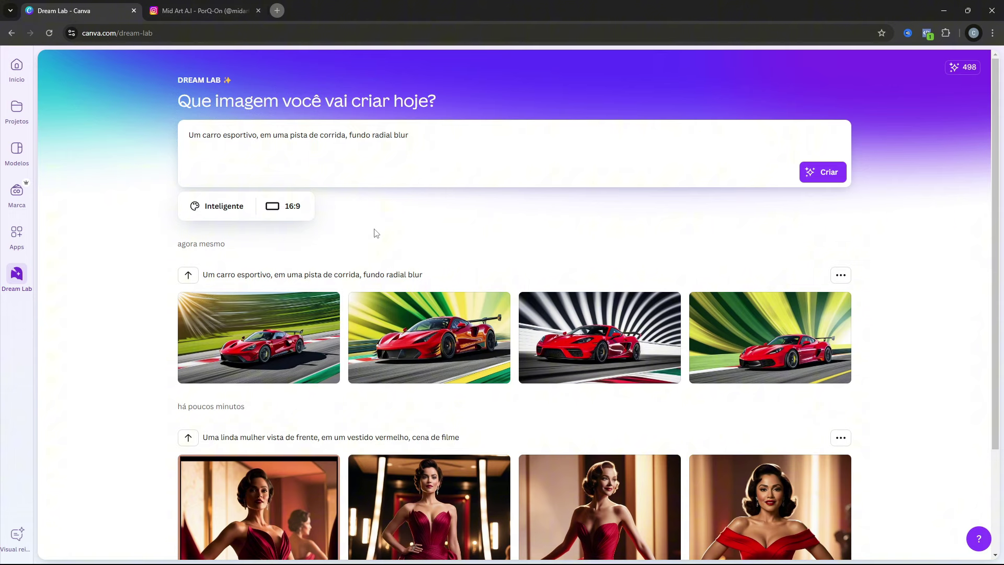
Step: Change the image style to Conceito de filme and generate the sports car prompt again
left_click(231, 212)
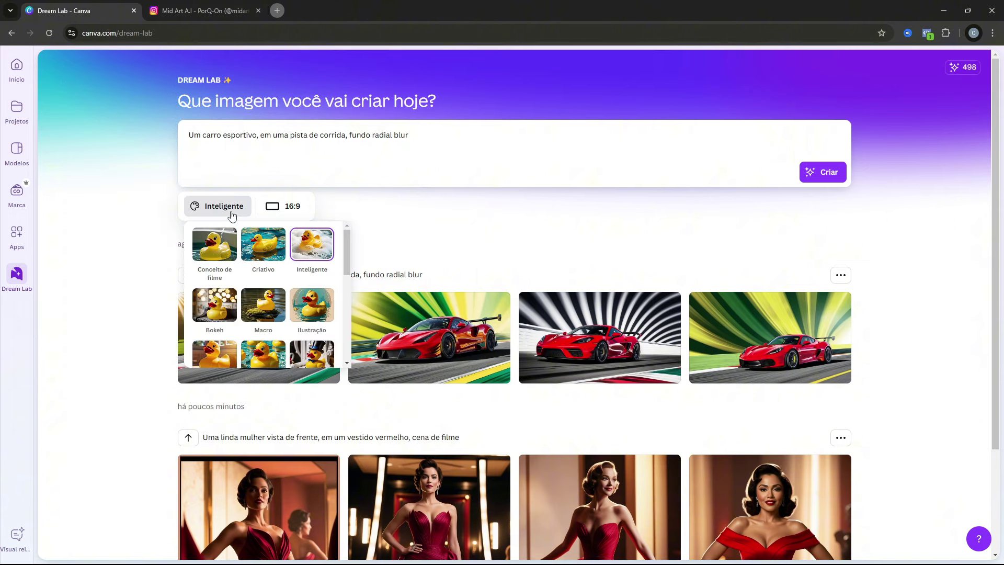
left_click(221, 250)
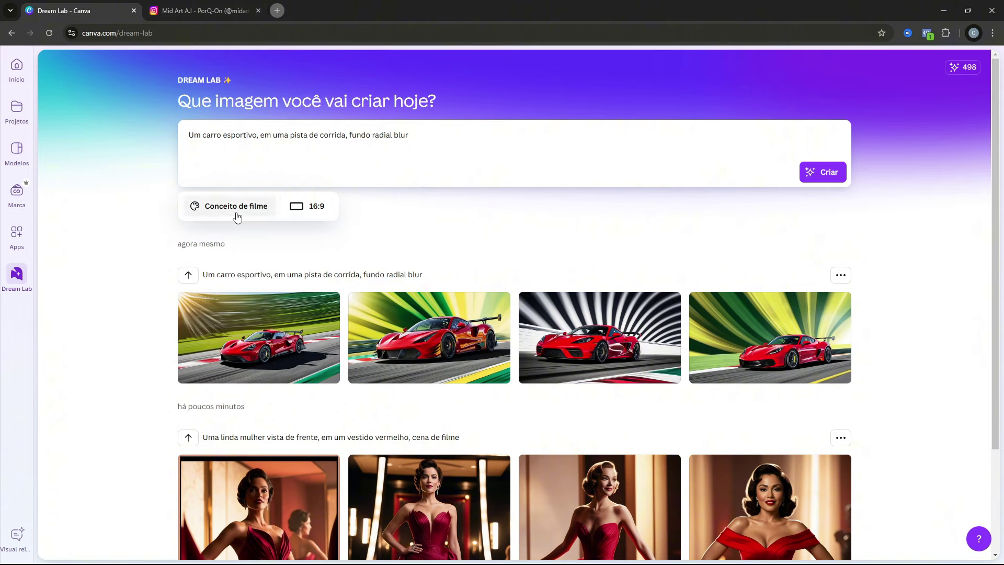
left_click(812, 177)
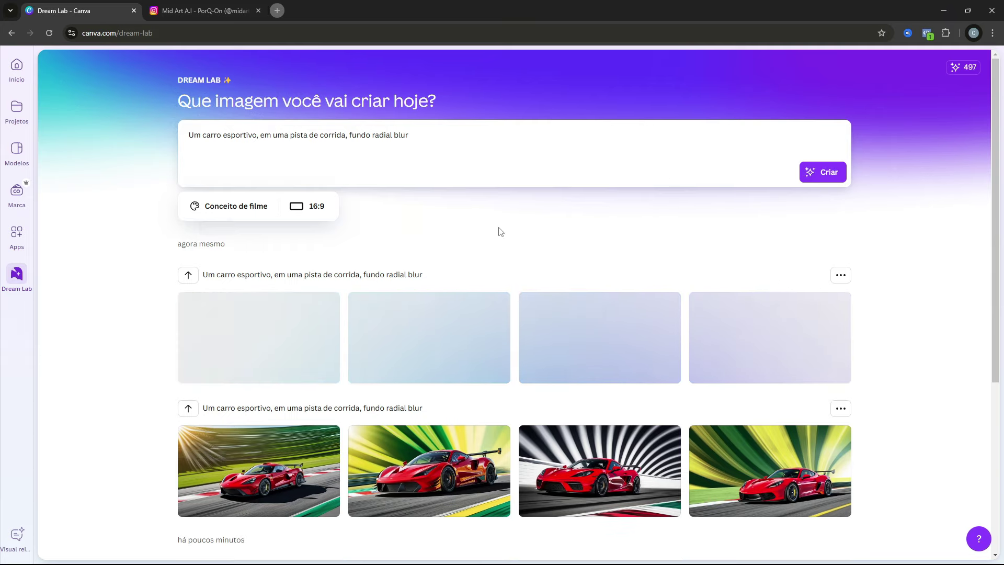
Step: View the sunlit red sports car image full size in a new browser tab, then return to Dream Lab and close its preview
scroll(501, 231, "down", 2)
left_click(292, 360)
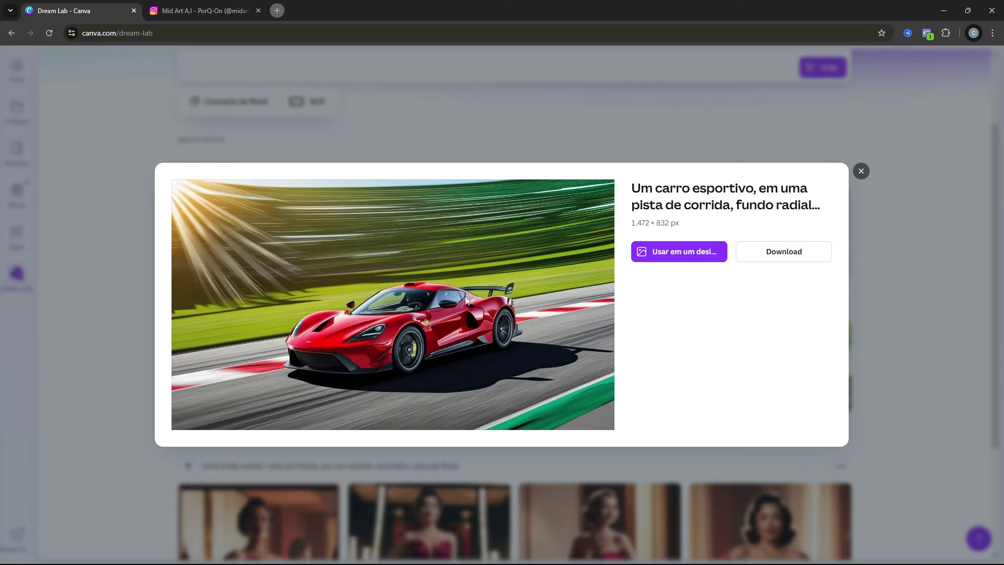
right_click(504, 267)
left_click(534, 273)
key("ctrl+Tab")
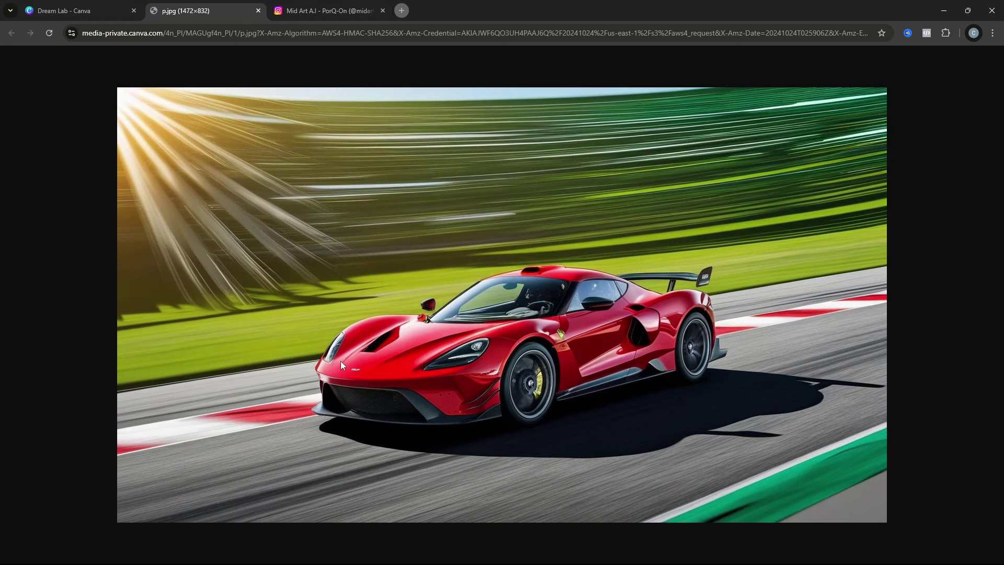
left_click(107, 5)
left_click(906, 347)
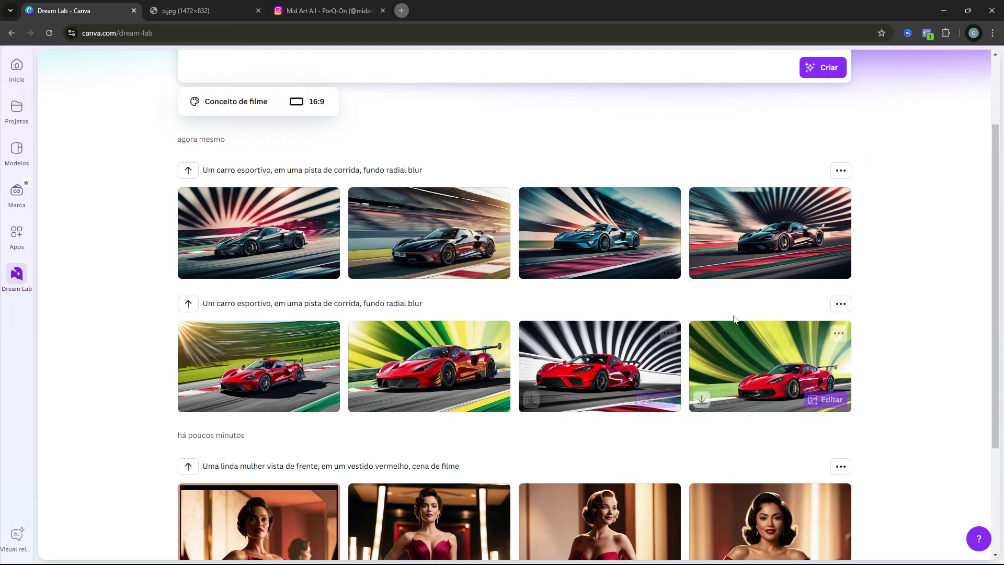
Step: View the second film-concept image, the black sports car by the grandstand, full size in a new browser tab, then return and close its preview
mouse_move(775, 280)
left_click(447, 222)
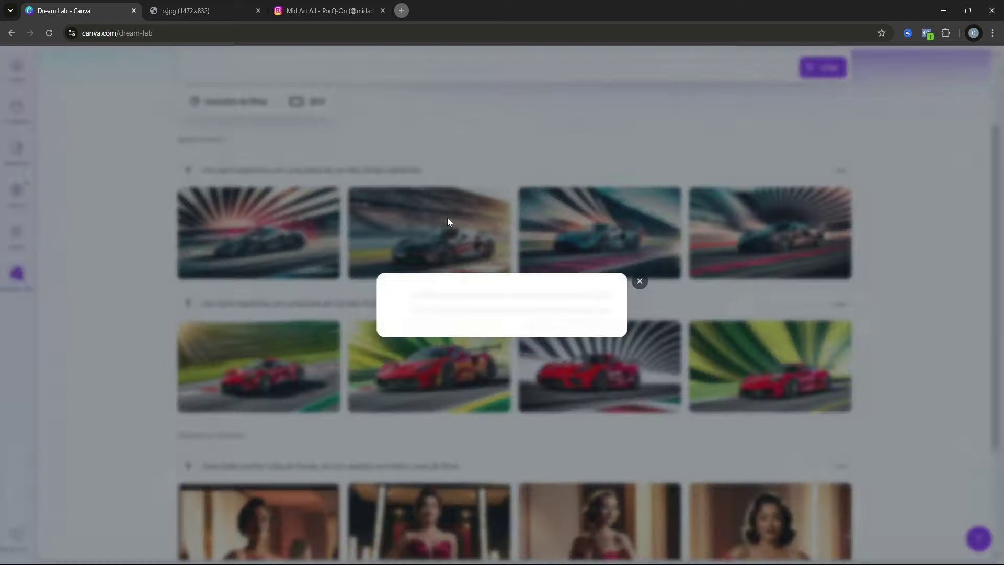
right_click(446, 254)
left_click(494, 261)
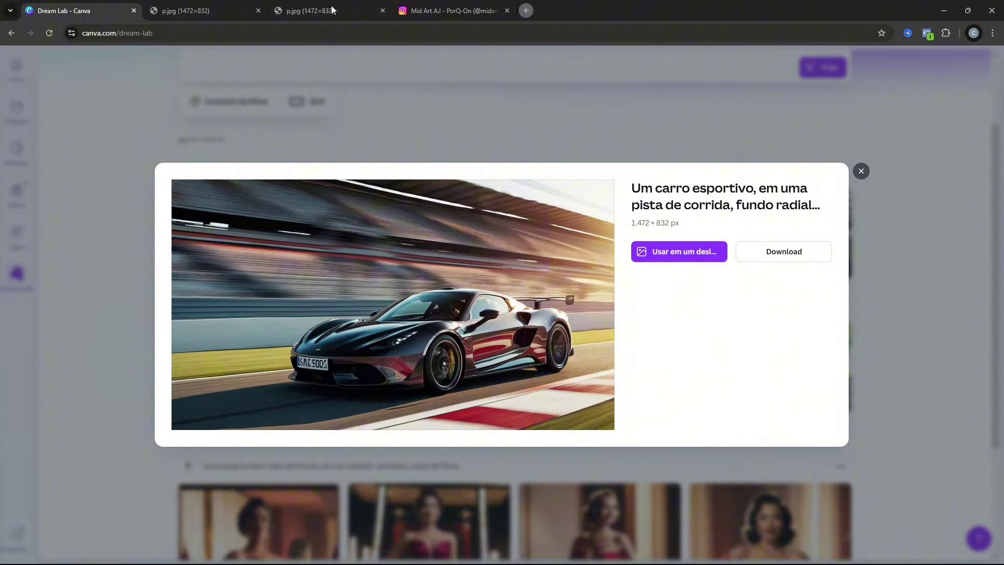
left_click(332, 11)
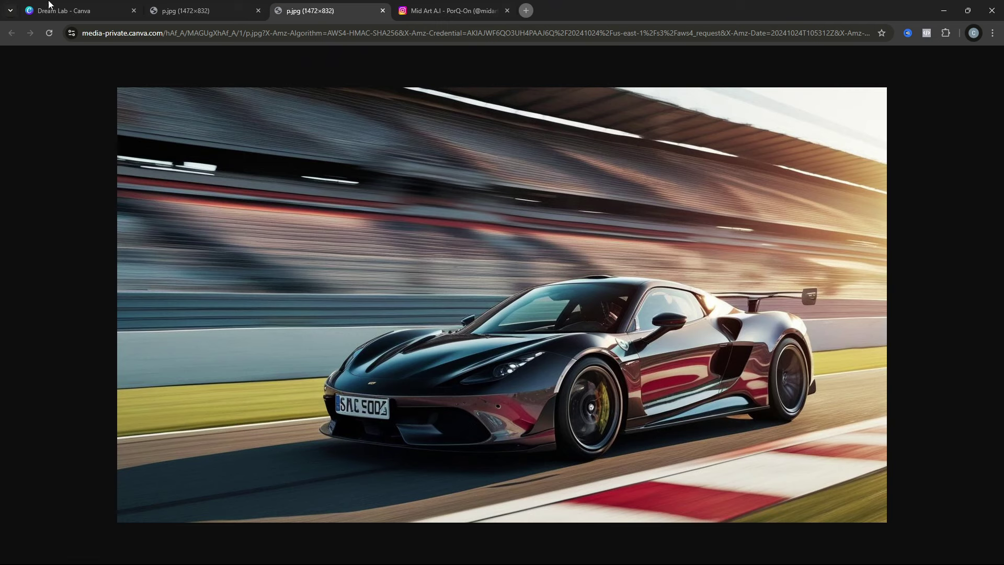
key("ctrl+1")
left_click(879, 294)
Step: Set the format to 9:16, replace the prompt with 'A woman blond, in cyber suit, cinematic' and generate the images
scroll(471, 185, "up", 2)
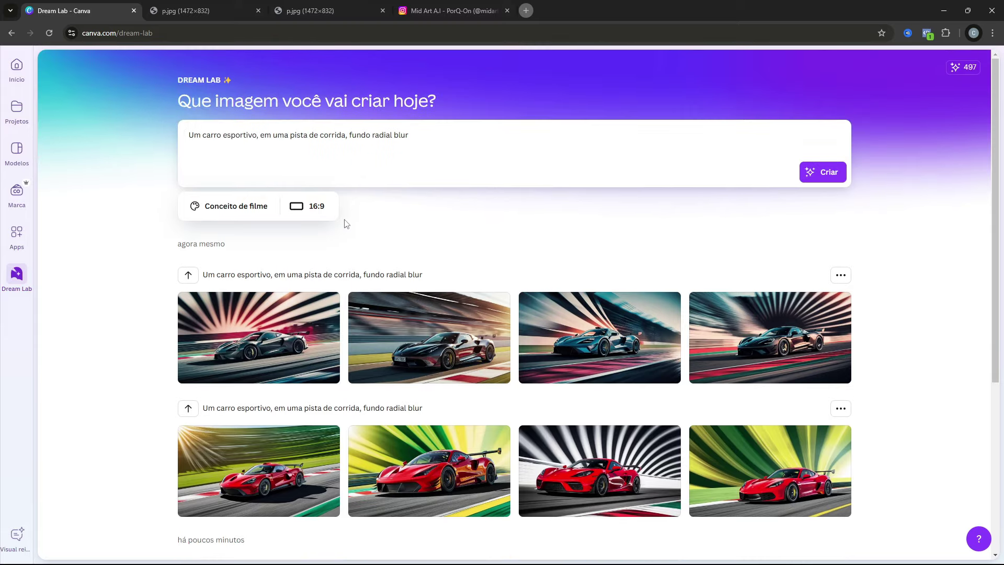
left_click(317, 206)
left_click(417, 256)
triple_click(467, 141)
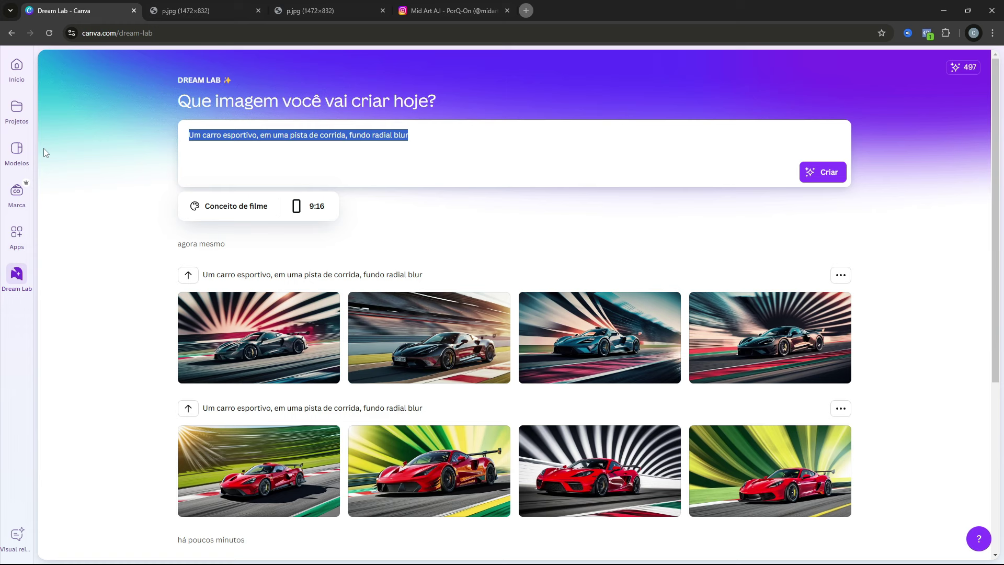
type("A woman")
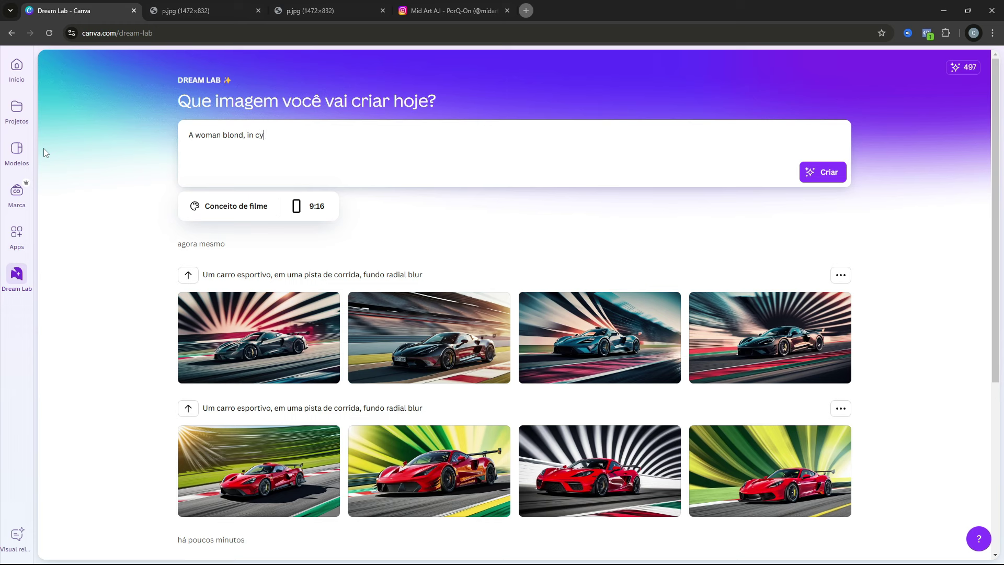
type("blond, in cyber suit, cinematic")
left_click(817, 174)
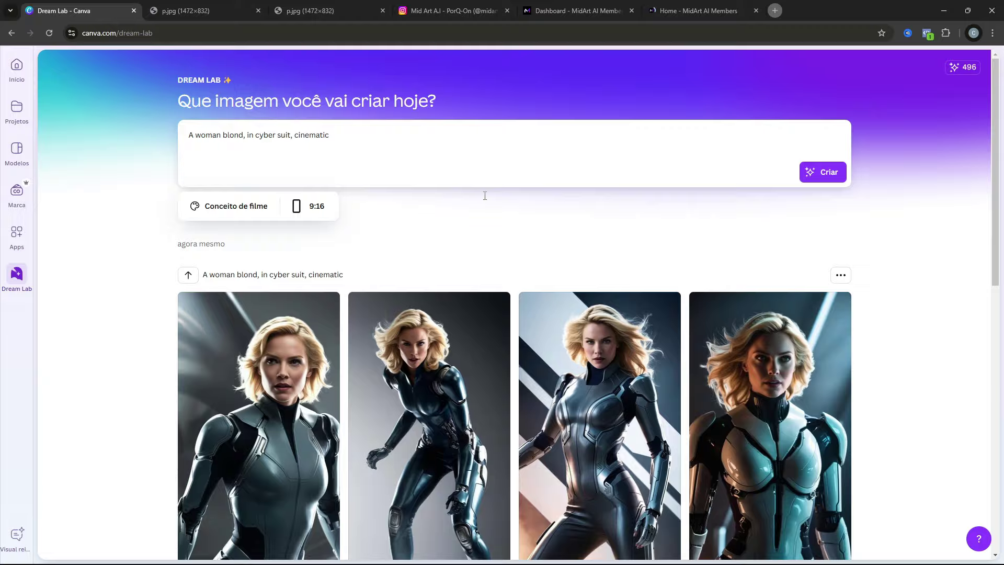
Step: View the fourth cyber suit woman image full size in a new browser tab, then return to Dream Lab and close its preview
scroll(575, 236, "down", 2)
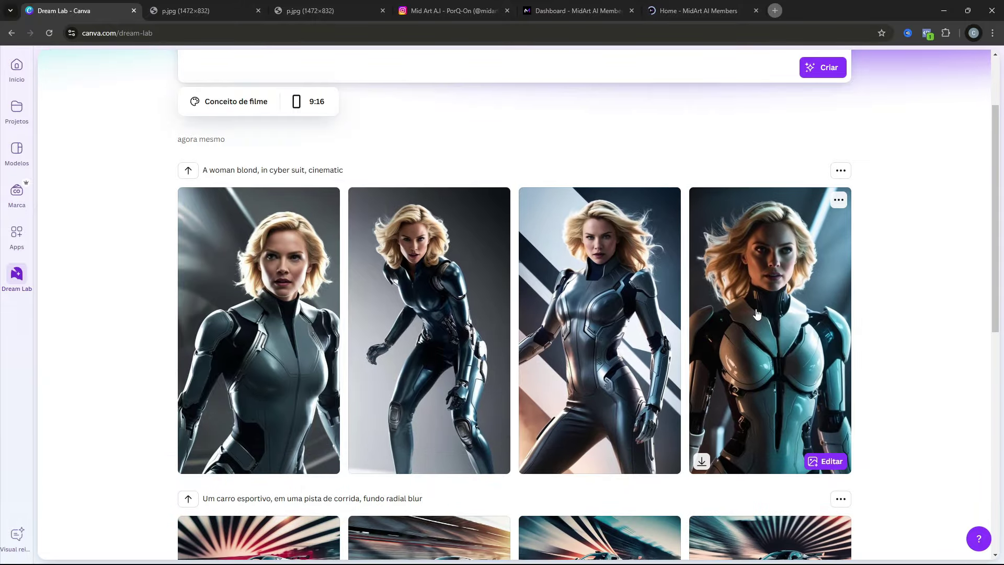
left_click(756, 312)
right_click(407, 249)
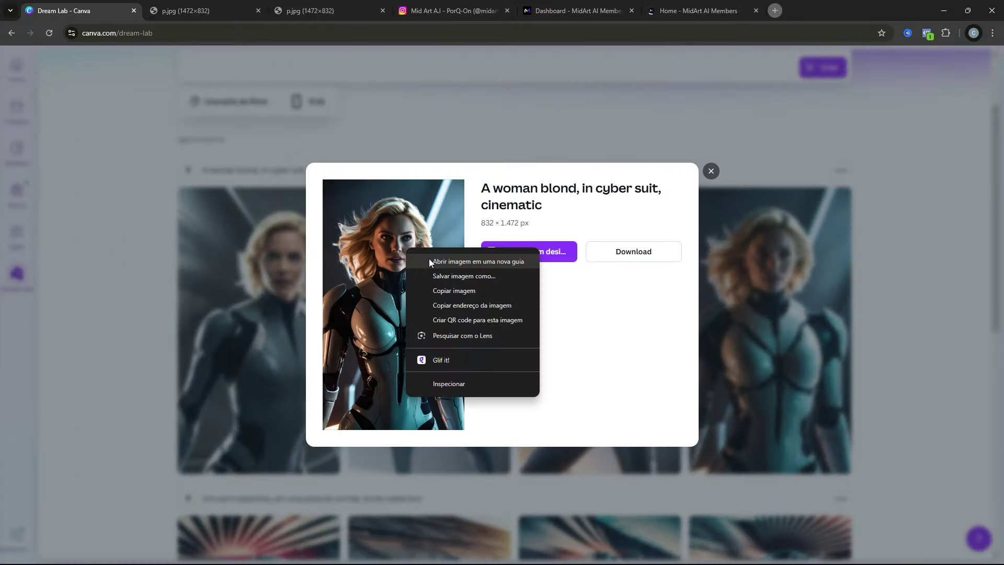
left_click(430, 262)
left_click(219, 15)
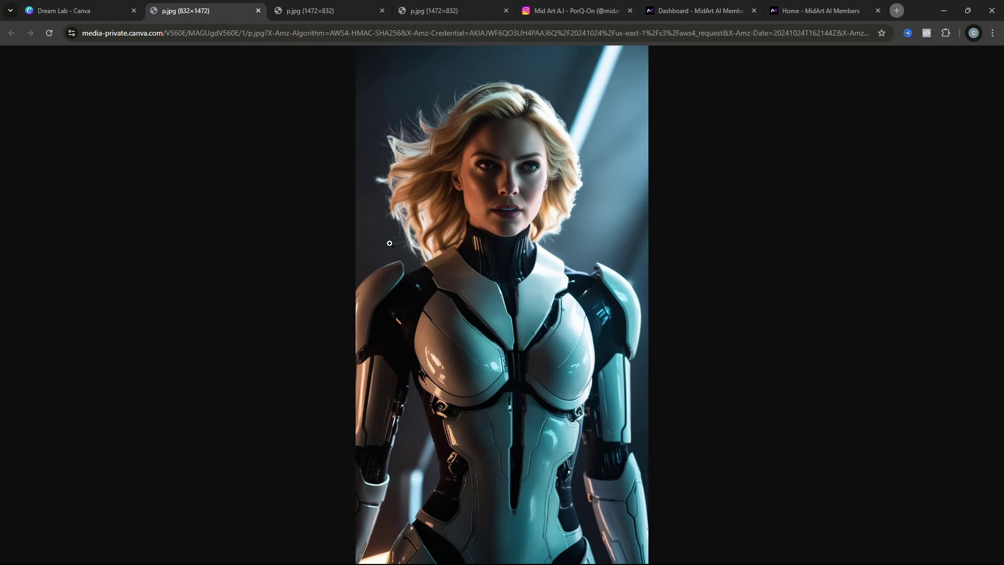
left_click(76, 6)
left_click(187, 357)
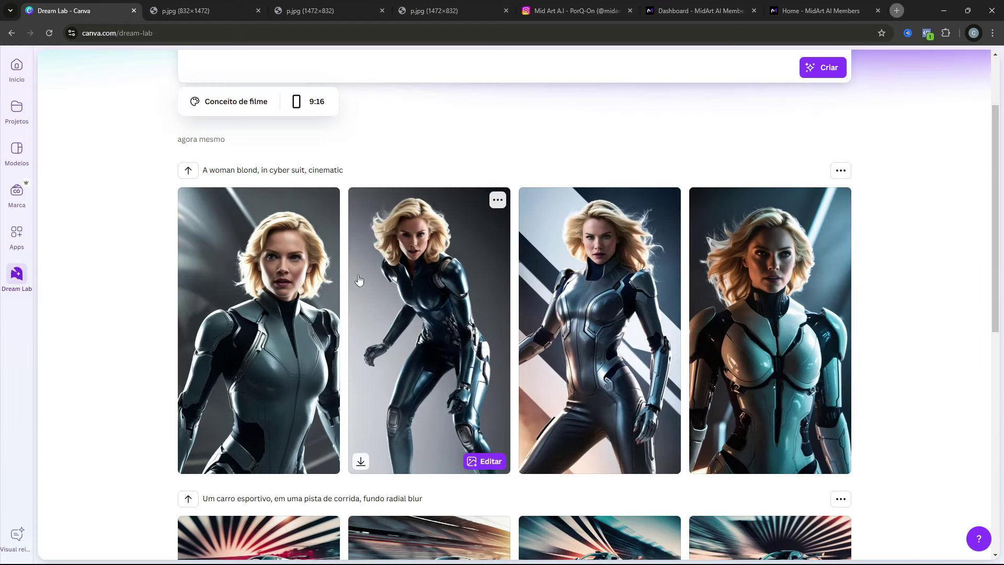
Step: Use the fourth red sports car image, with the green and yellow background, in a new design
scroll(539, 331, "up", 2)
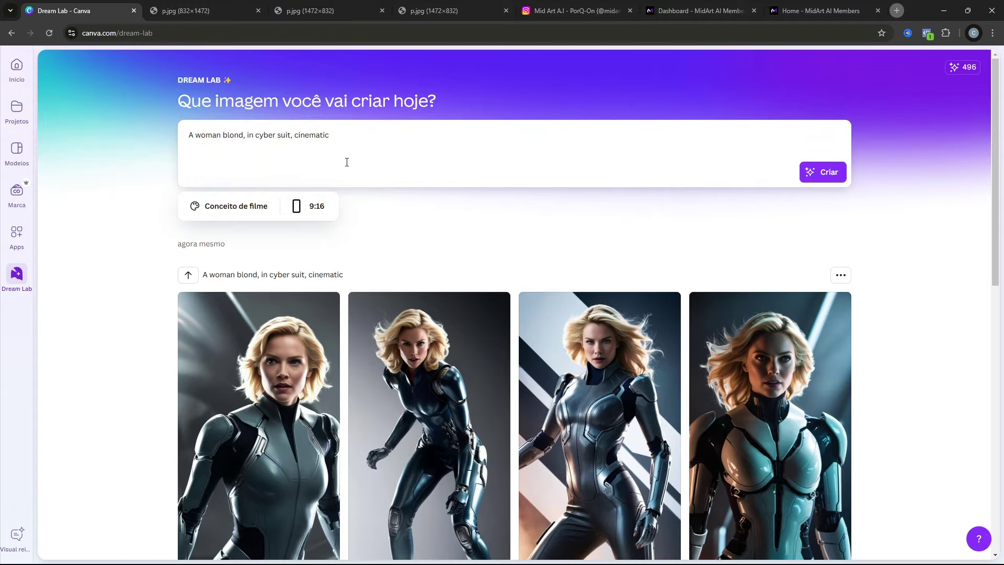
scroll(341, 275, "down", 6)
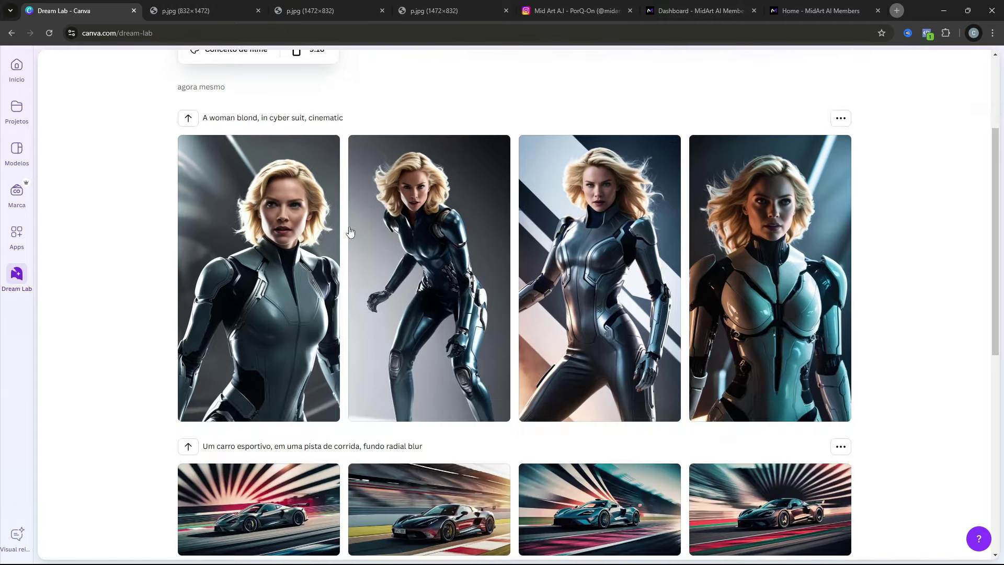
scroll(471, 366, "up", 3)
scroll(377, 314, "down", 2)
scroll(517, 333, "down", 3)
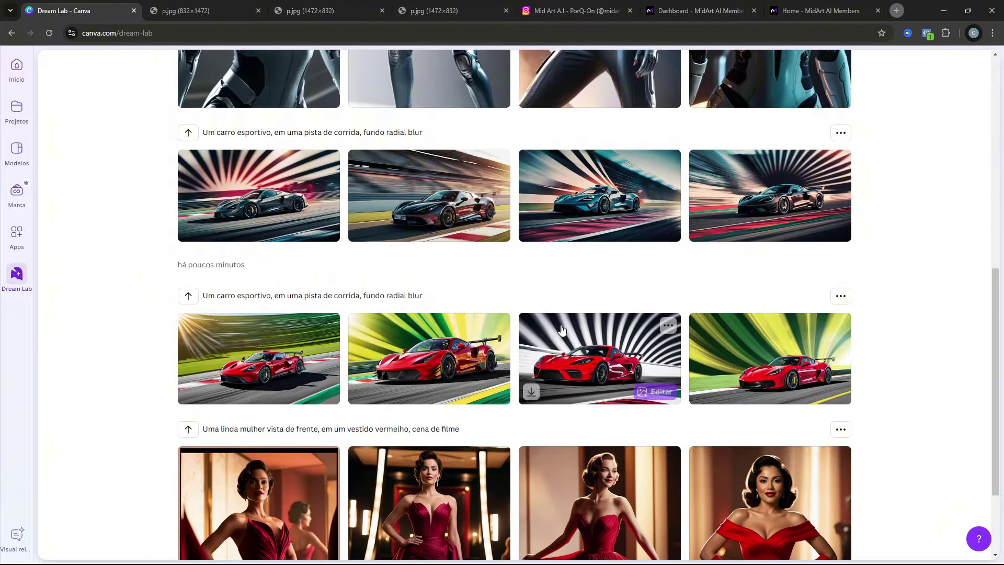
left_click(751, 348)
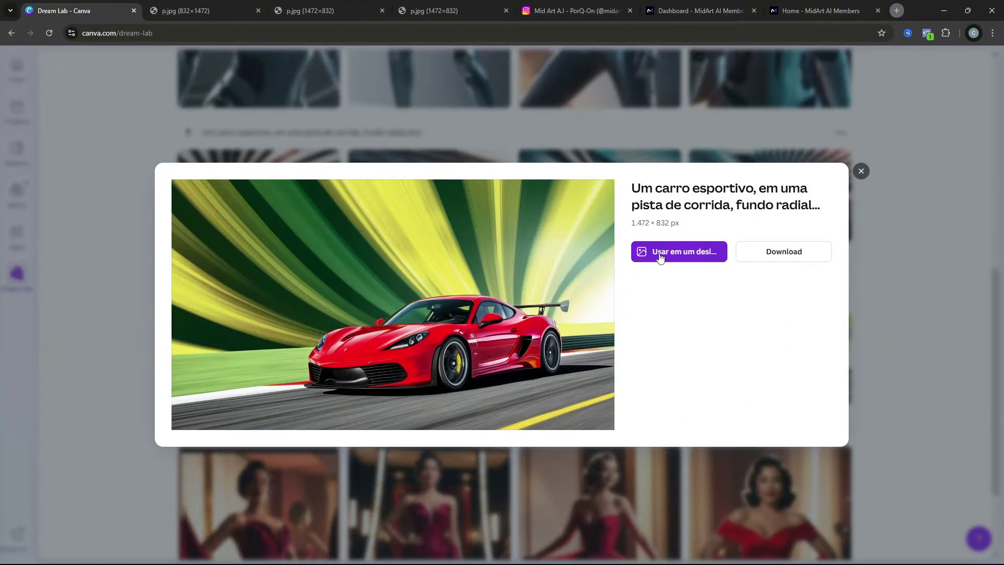
left_click(660, 255)
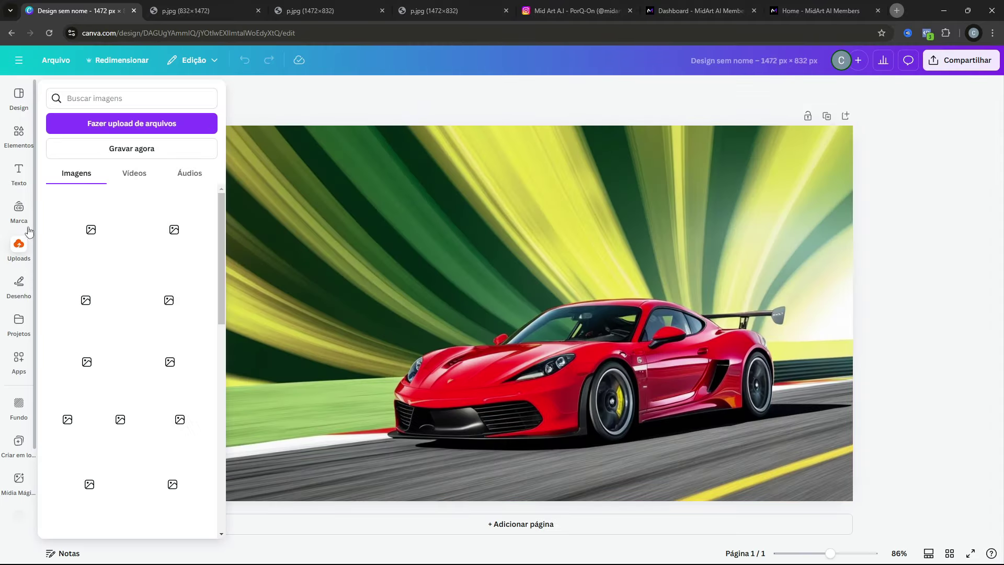
Step: Add the recently used GLOW neon text style, shrink it to size 233 and place it in the image's upper-left area
left_click(19, 173)
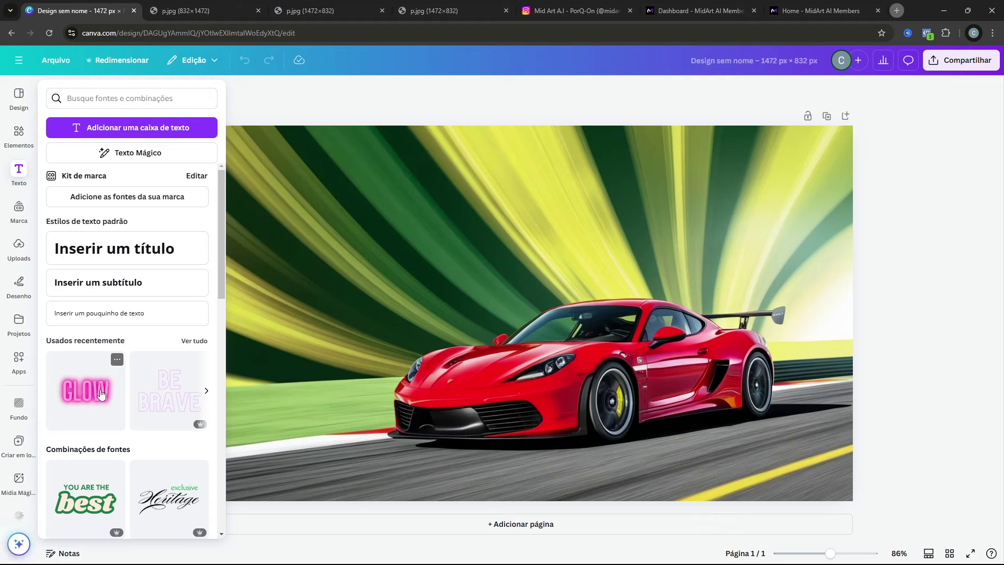
left_click(101, 393)
left_click_drag(505, 332, 426, 210)
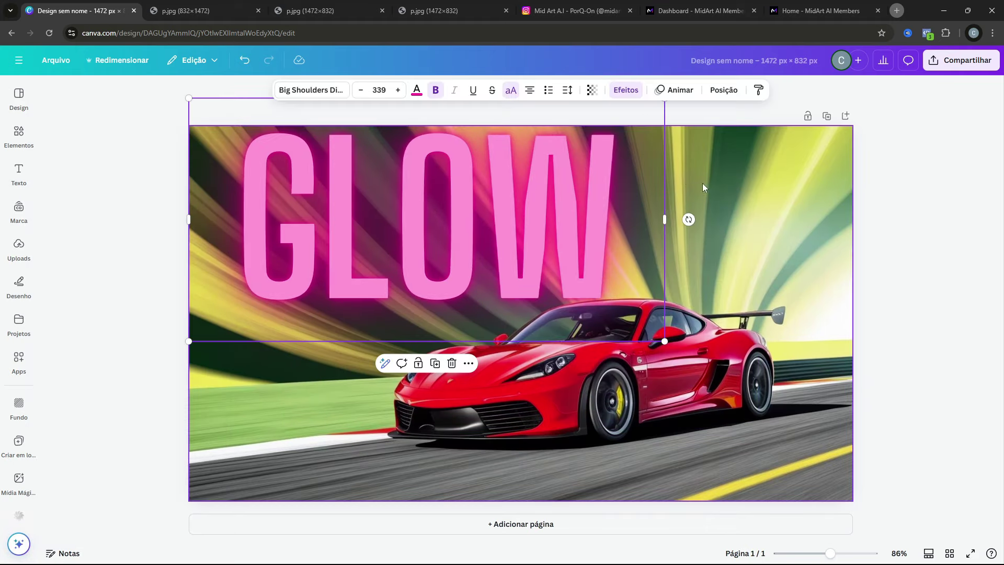
left_click_drag(665, 341, 516, 264)
left_click_drag(423, 179, 446, 245)
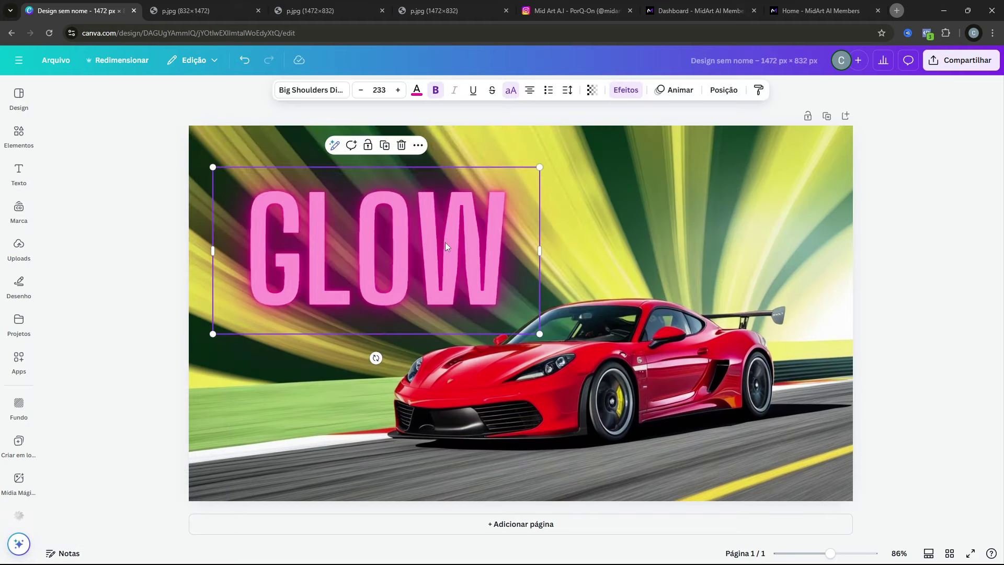
Step: Replace the GLOW text with CAR
double_click(446, 246)
type("CAR")
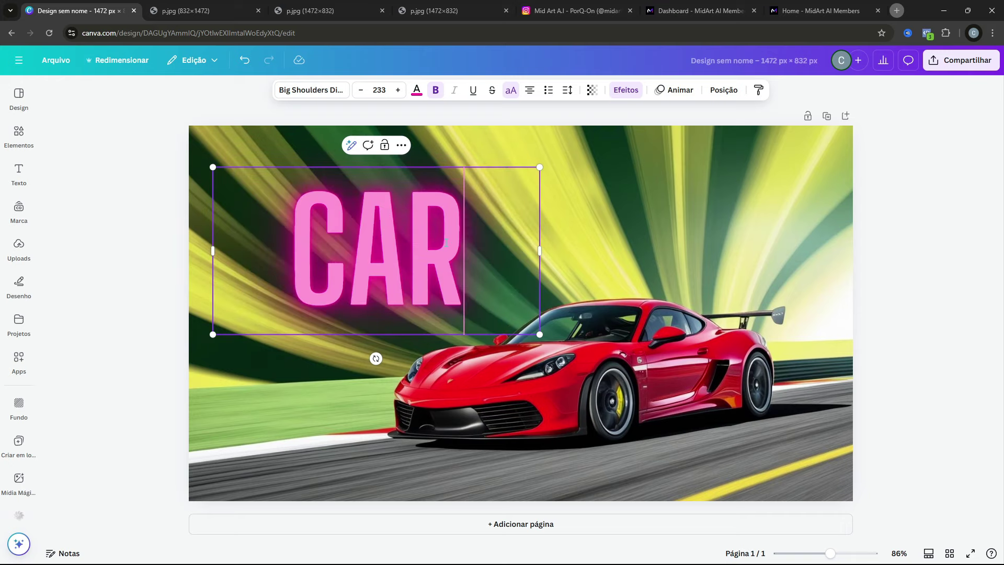
left_click(584, 236)
Step: Move the CAR text to the image's upper-left area and change its colour to yellow
left_click_drag(419, 225, 526, 203)
left_click(415, 99)
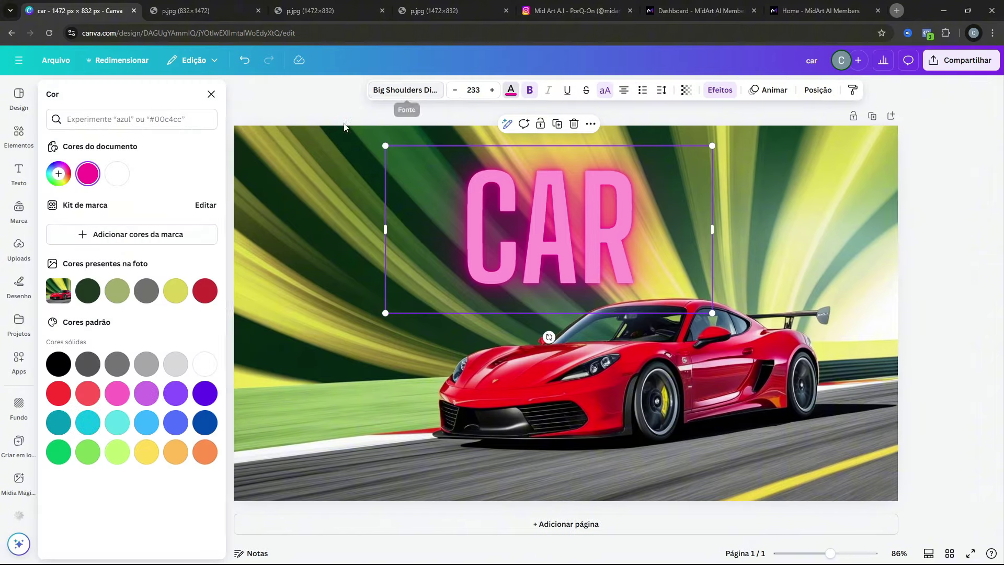
left_click(118, 451)
Step: Switch to the MidArt AI Members site and browse its course sections down to Profissional AI and Evento ao Vivo
key("ctrl+9")
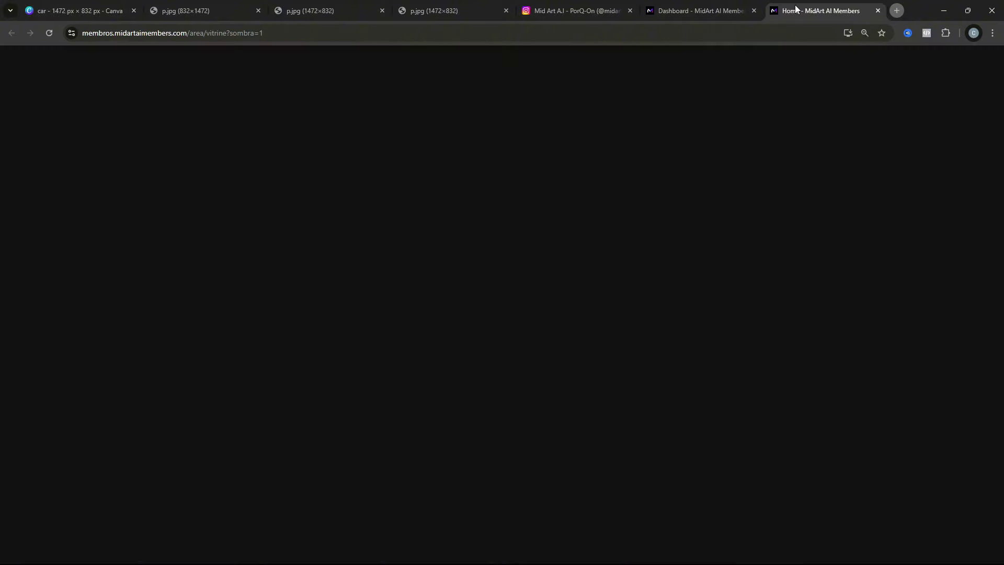
scroll(608, 204, "down", 3)
scroll(608, 204, "down", 9)
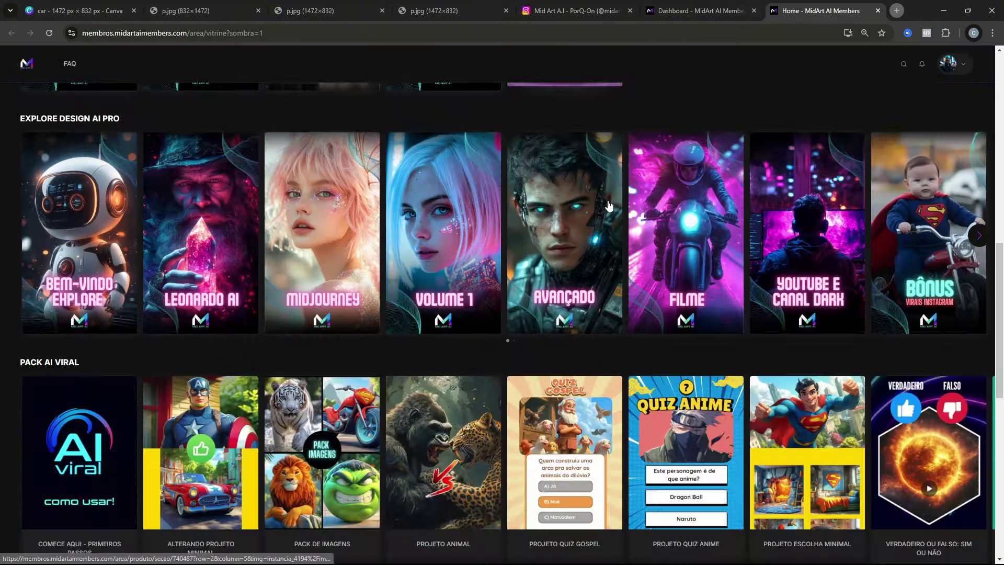
scroll(535, 226, "down", 3)
scroll(442, 267, "down", 5)
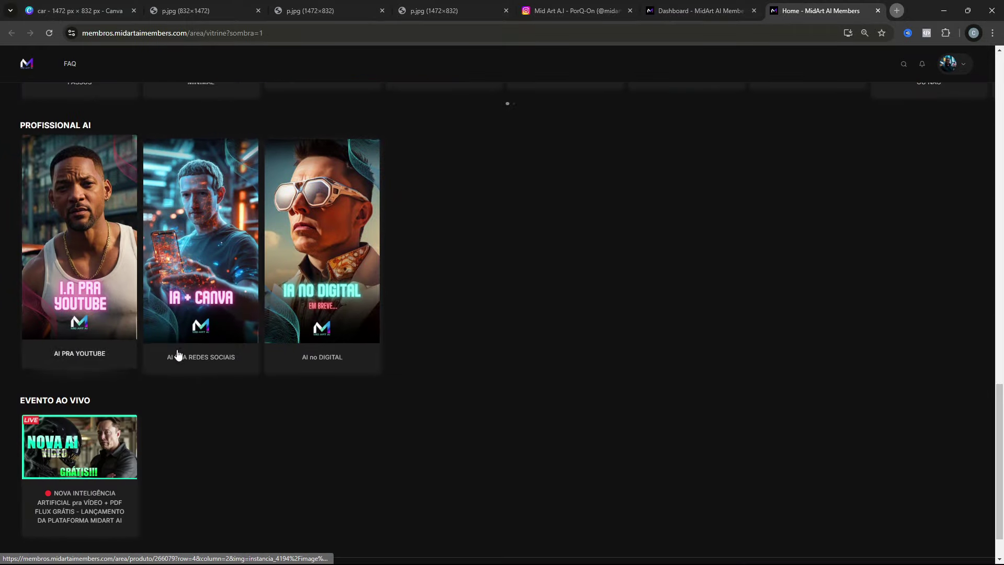
scroll(200, 339, "up", 3)
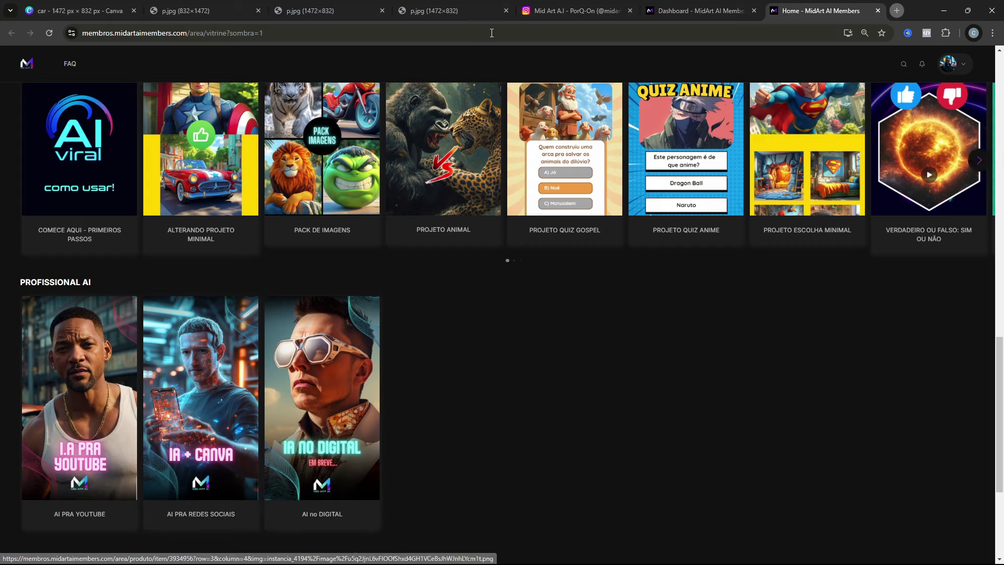
Step: Return to the car design in Canva and nudge the CAR text slightly downward
left_click(89, 6)
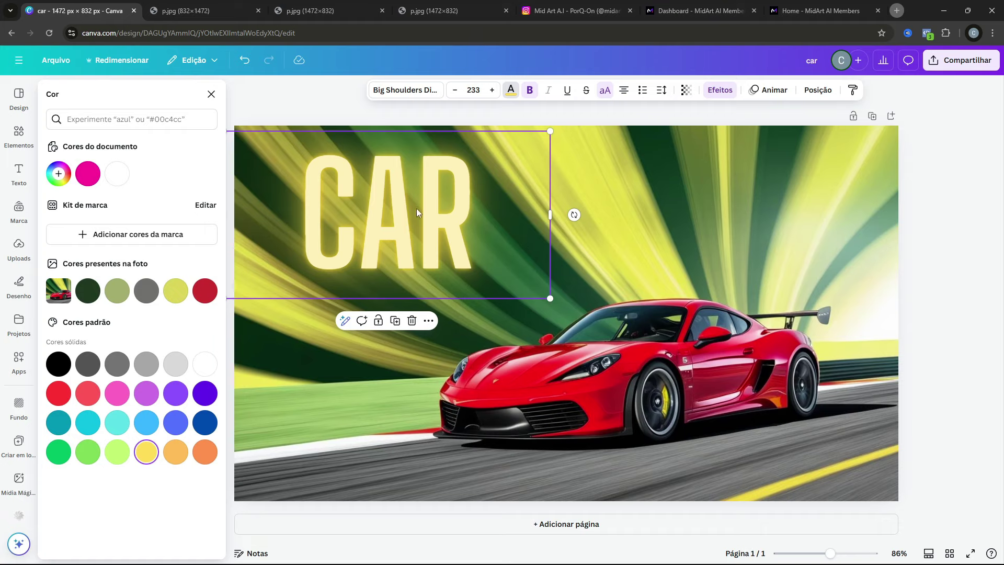
left_click_drag(416, 212, 419, 217)
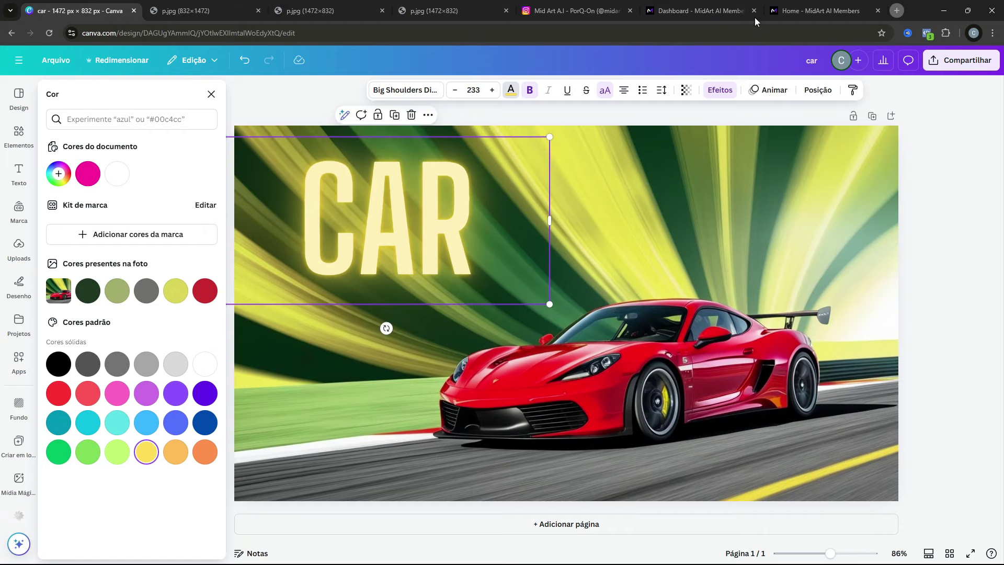
Step: Switch back to the MidArt AI Members site and review the Explore Design AI Pro and Pack AI Viral sections
left_click(791, 7)
scroll(137, 313, "up", 4)
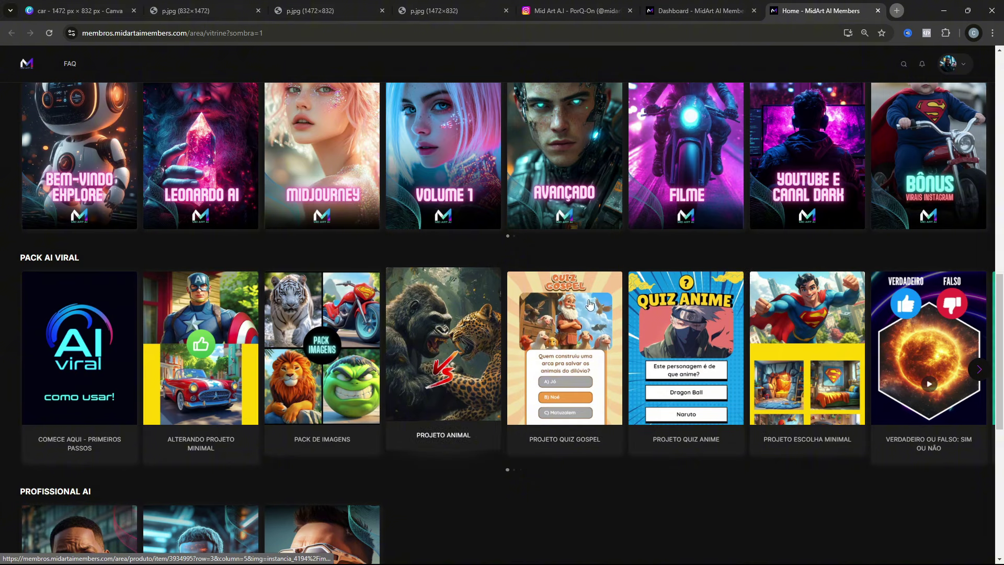
scroll(321, 366, "down", 1)
scroll(320, 405, "up", 2)
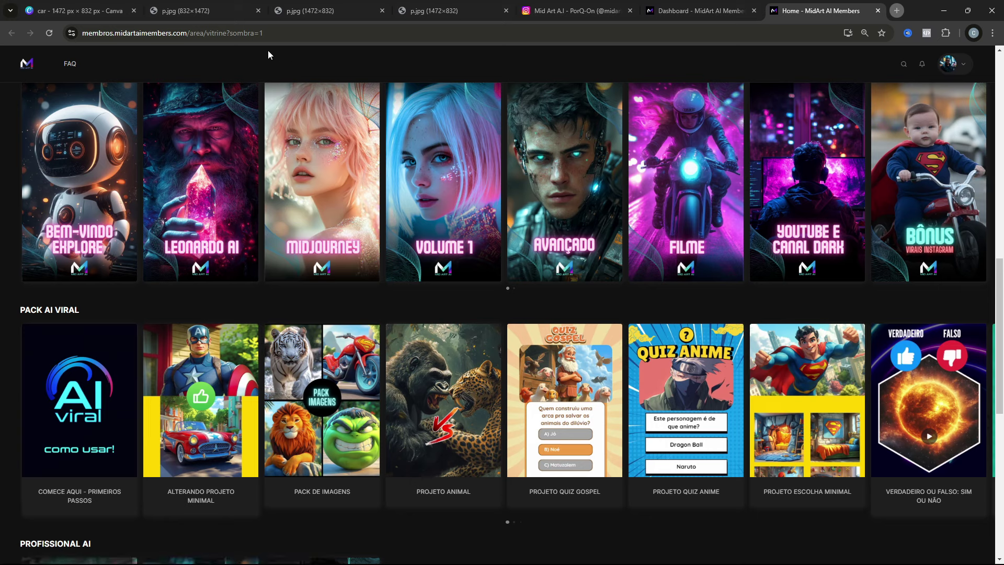
Step: Return to the Canva design, shrink the CAR text to size 196 and move it toward the image's centre above the car
left_click(104, 4)
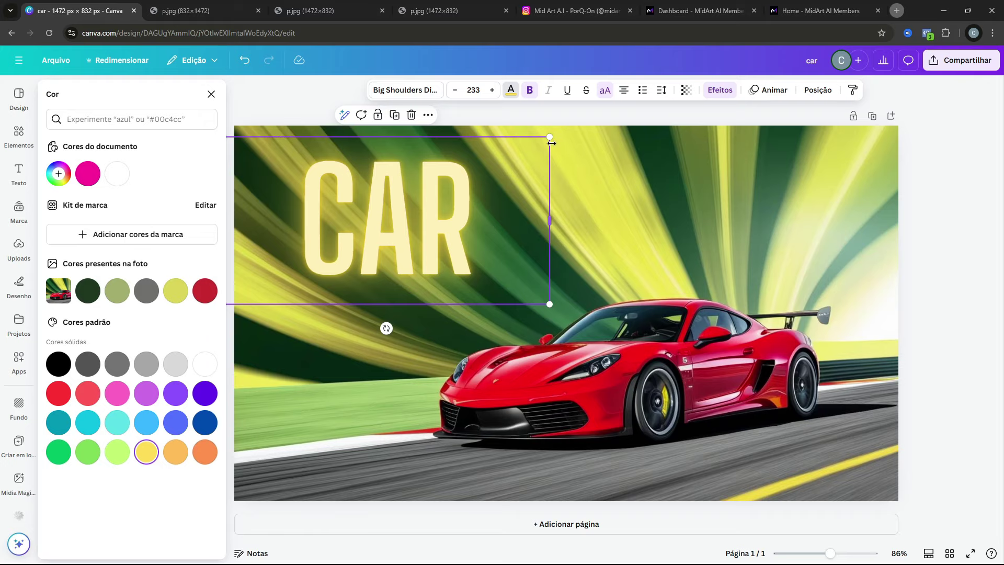
left_click_drag(534, 144, 509, 144)
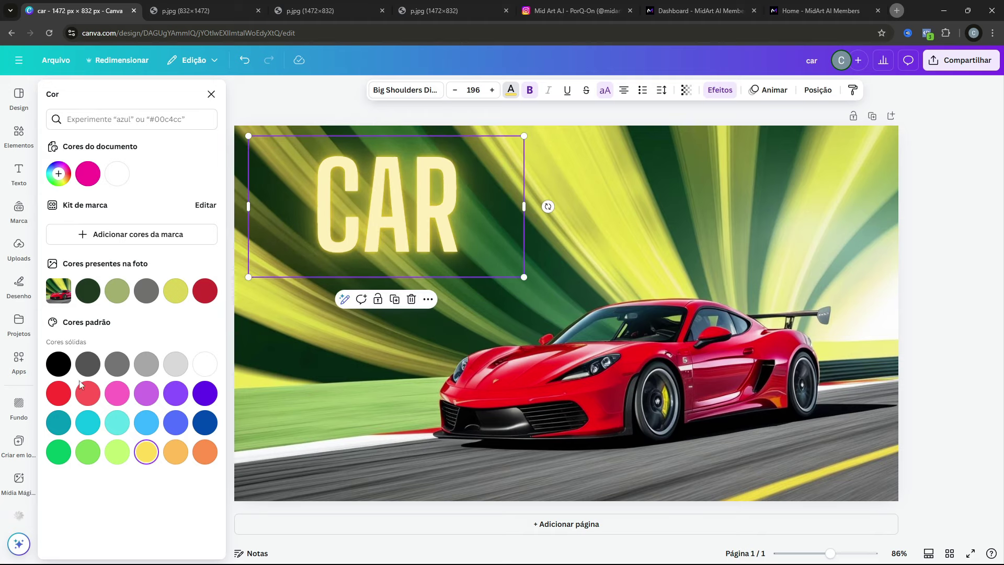
left_click_drag(439, 192, 529, 191)
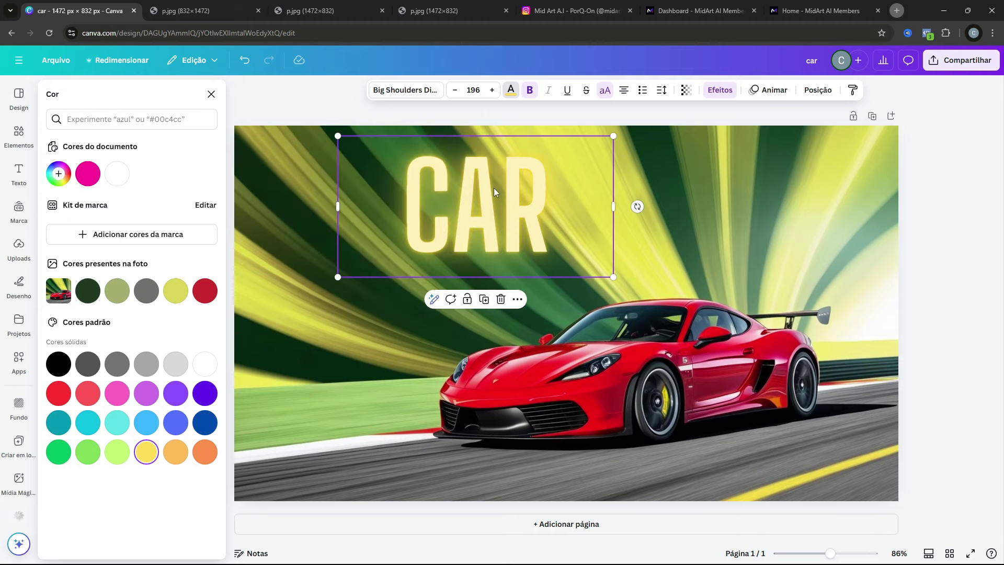
Step: Add SPORT before CAR so that the neon text reads SPORT CAR, removing the stray accent
double_click(435, 177)
left_click(435, 178)
type("S")
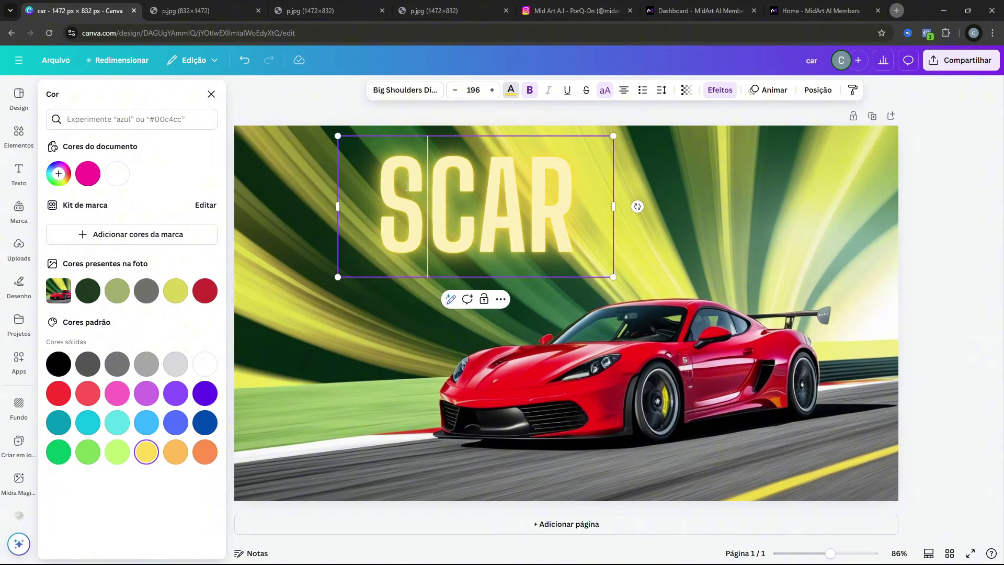
type("´")
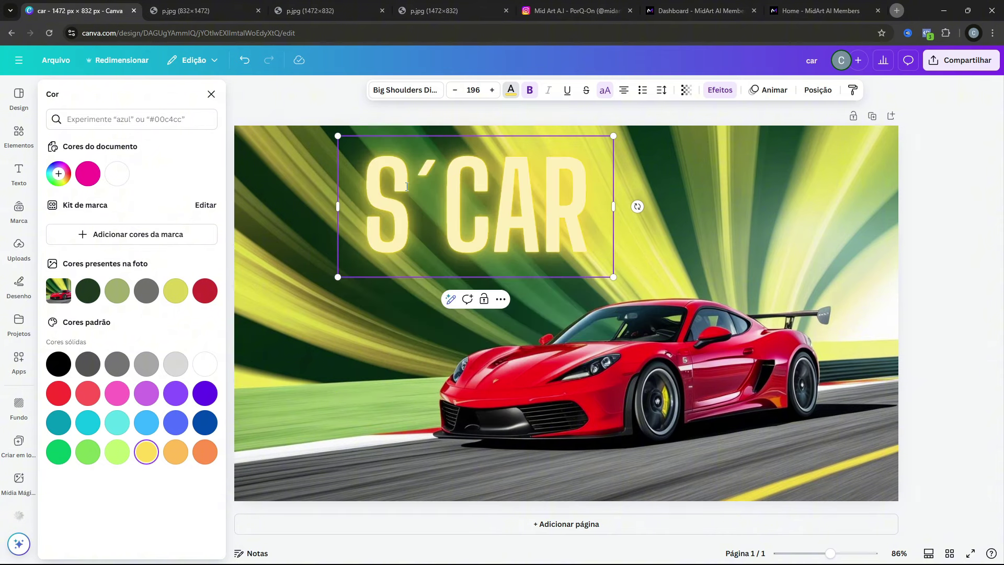
type("PORT")
left_click(421, 154)
key("BackSpace")
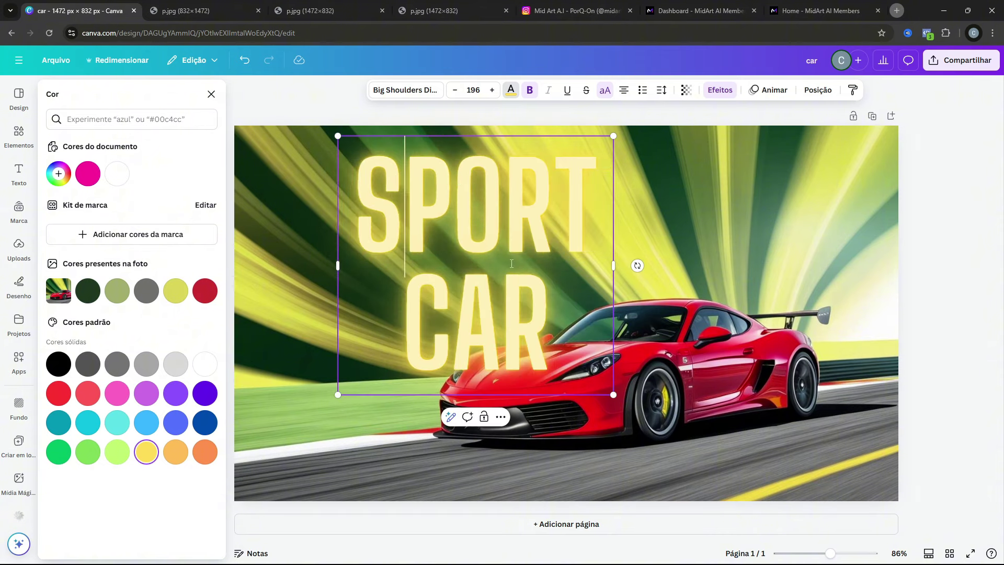
Step: Widen the SPORT CAR text box so the words fit on one line and centre it above the car
left_click_drag(613, 265, 850, 222)
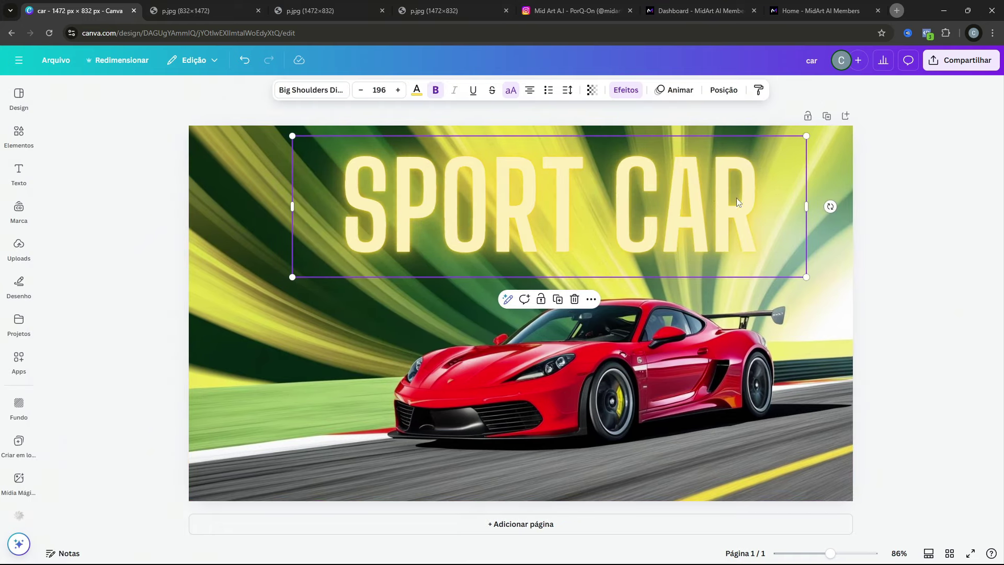
left_click_drag(737, 198, 628, 191)
left_click_drag(513, 208, 559, 196)
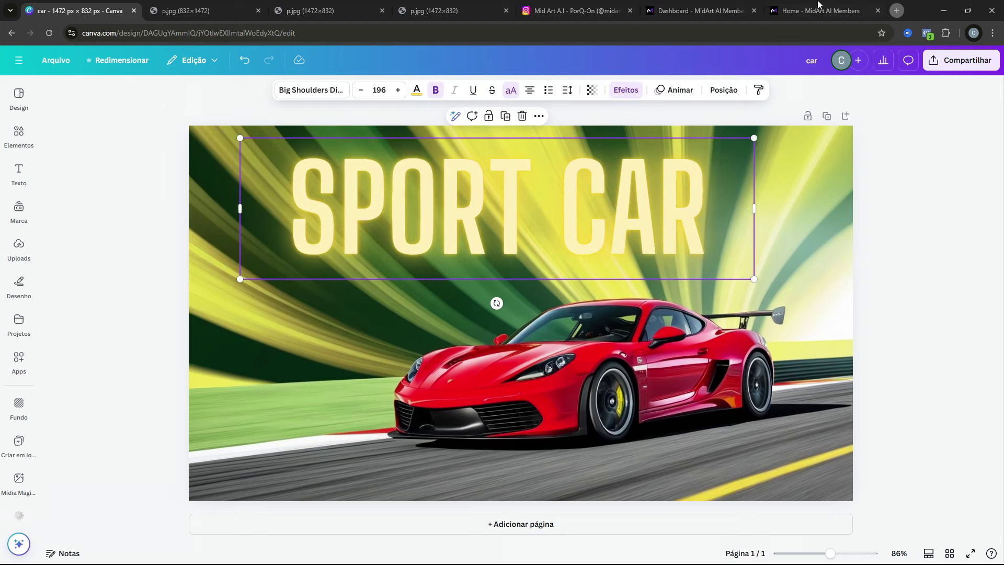
Step: Leave the car design for the Canva home page and open Dream Lab
key("alt+Left")
scroll(764, 125, "down", 2)
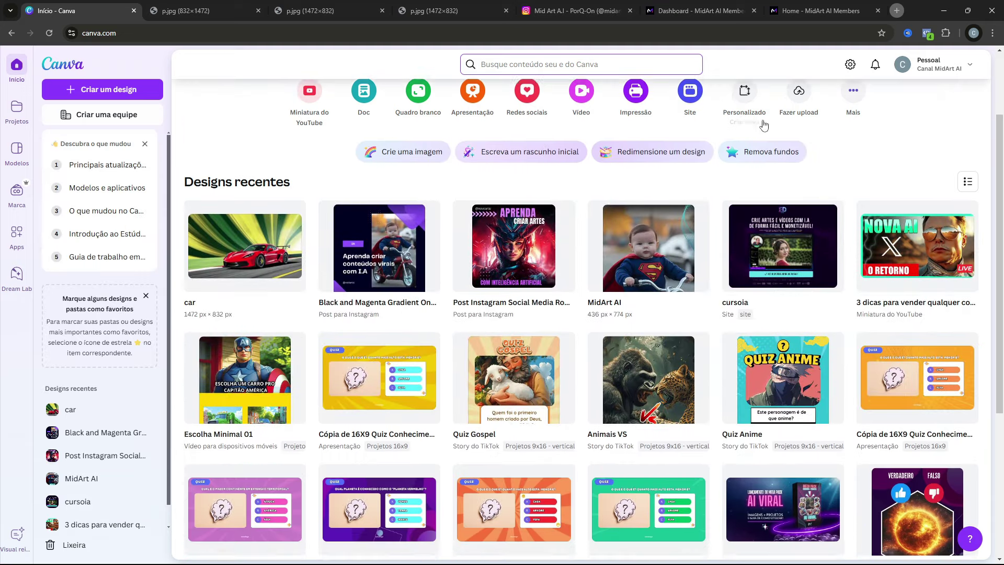
scroll(763, 125, "up", 2)
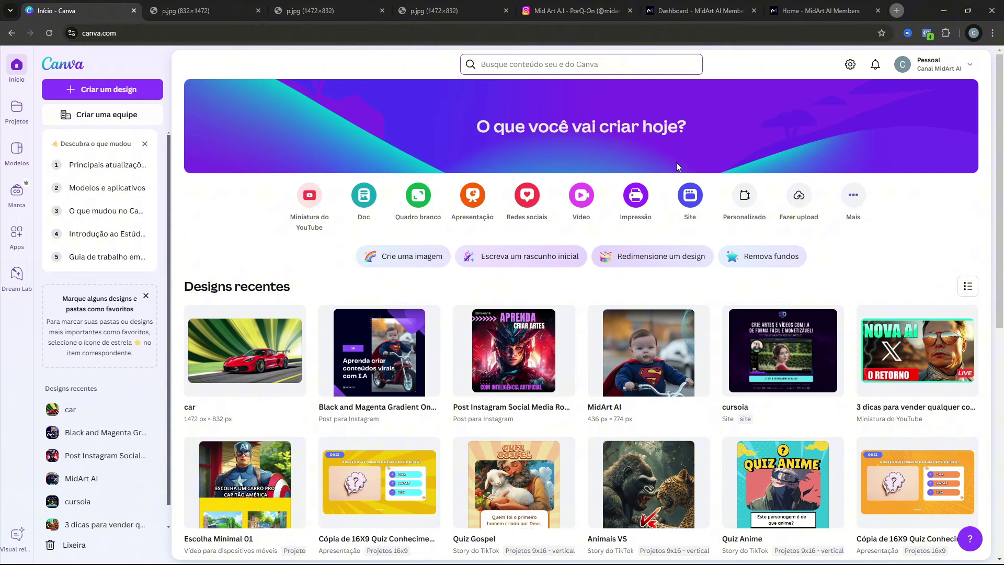
left_click(16, 276)
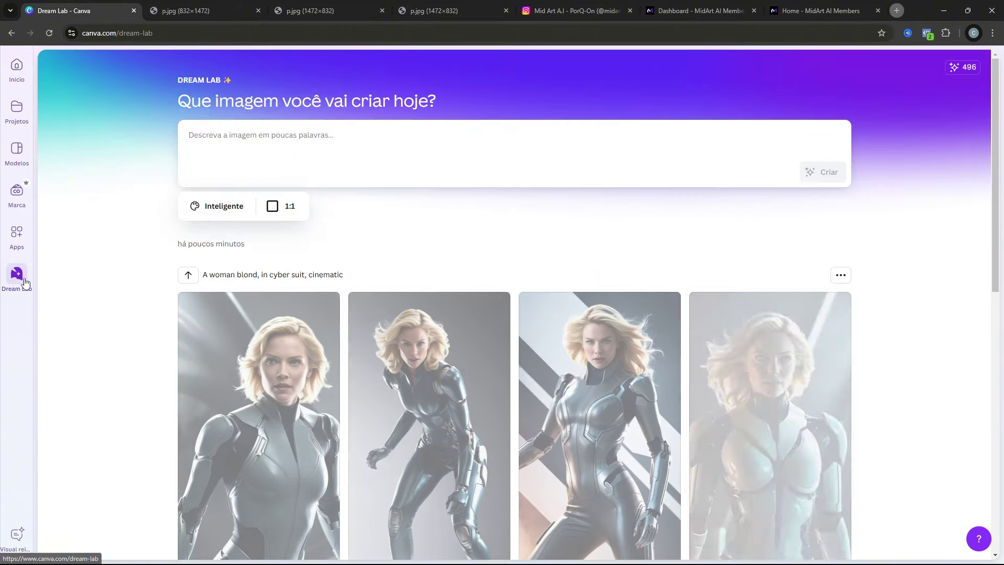
Step: Review the image sets generated in Dream Lab, from the cyber suit woman to the sports cars and the red dress
scroll(591, 226, "down", 3)
scroll(591, 226, "down", 8)
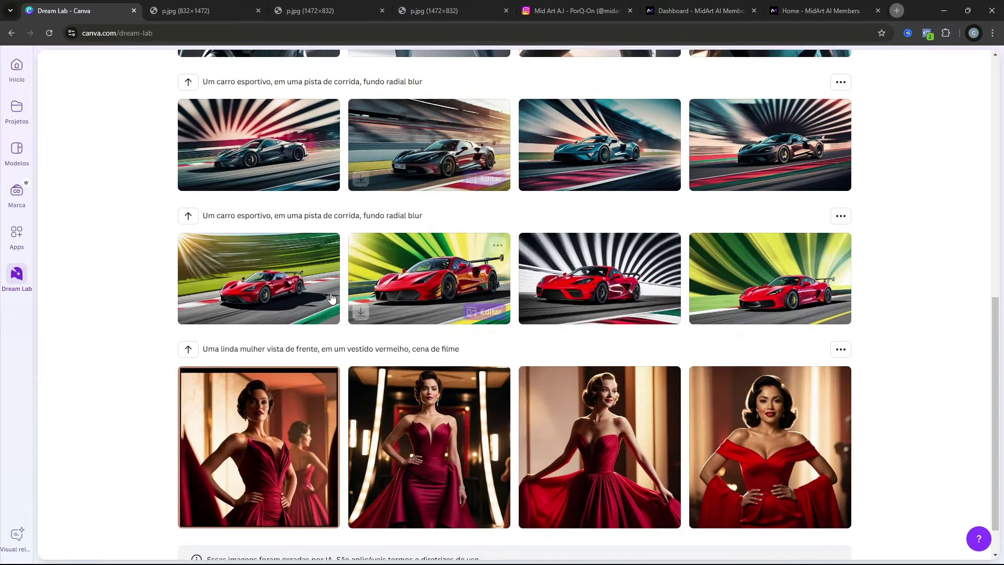
scroll(557, 295, "up", 10)
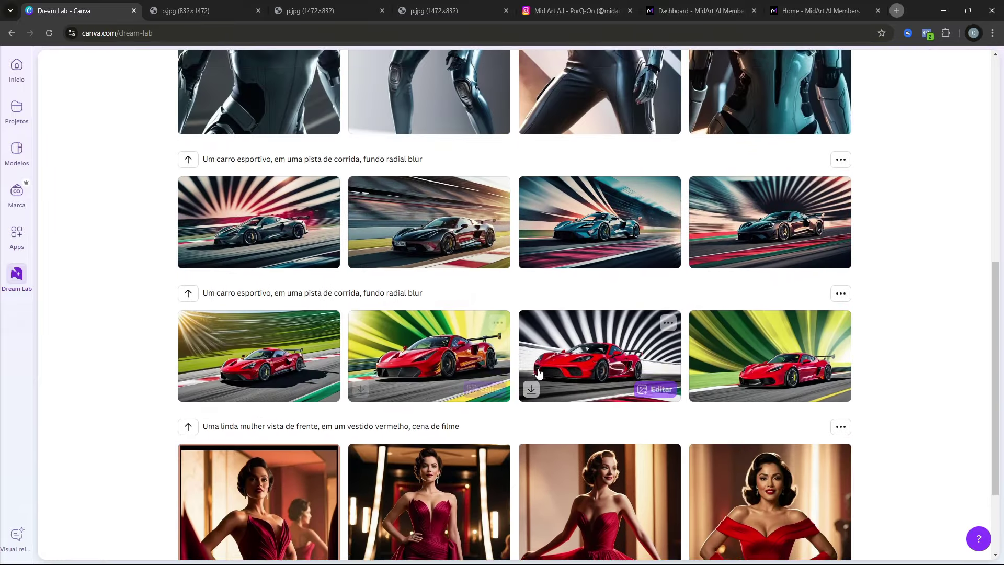
scroll(555, 305, "down", 8)
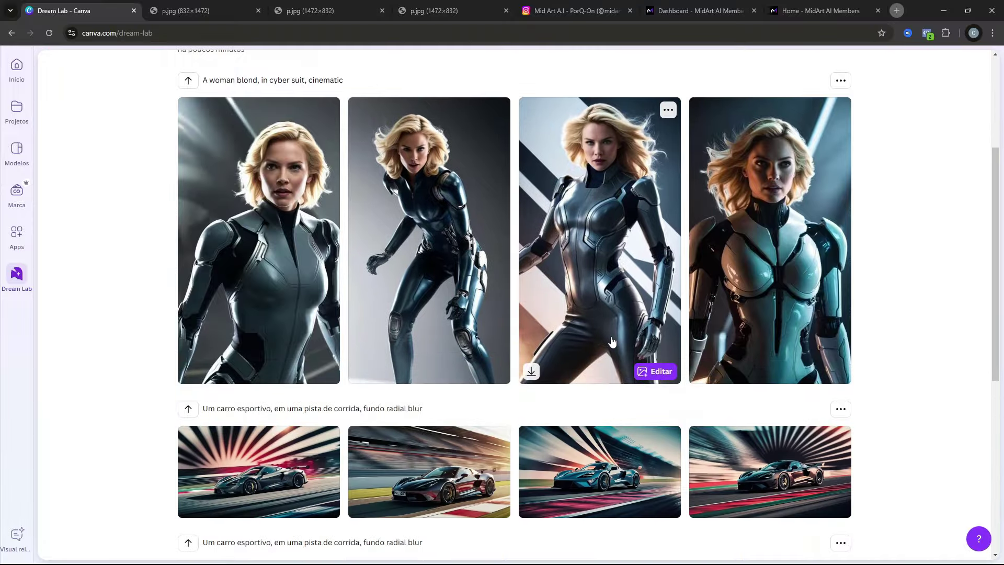
scroll(483, 320, "down", 3)
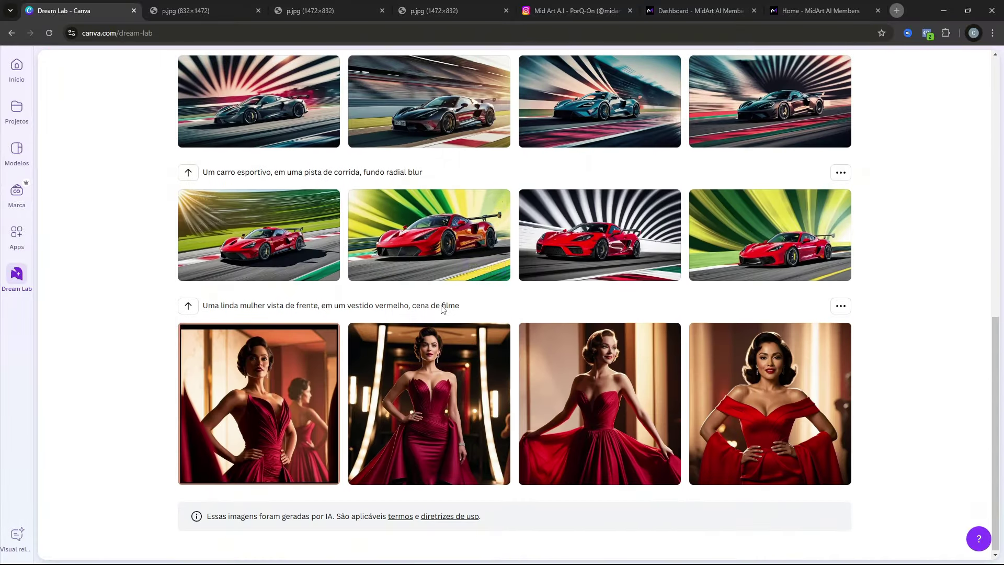
scroll(476, 321, "up", 6)
scroll(447, 333, "up", 5)
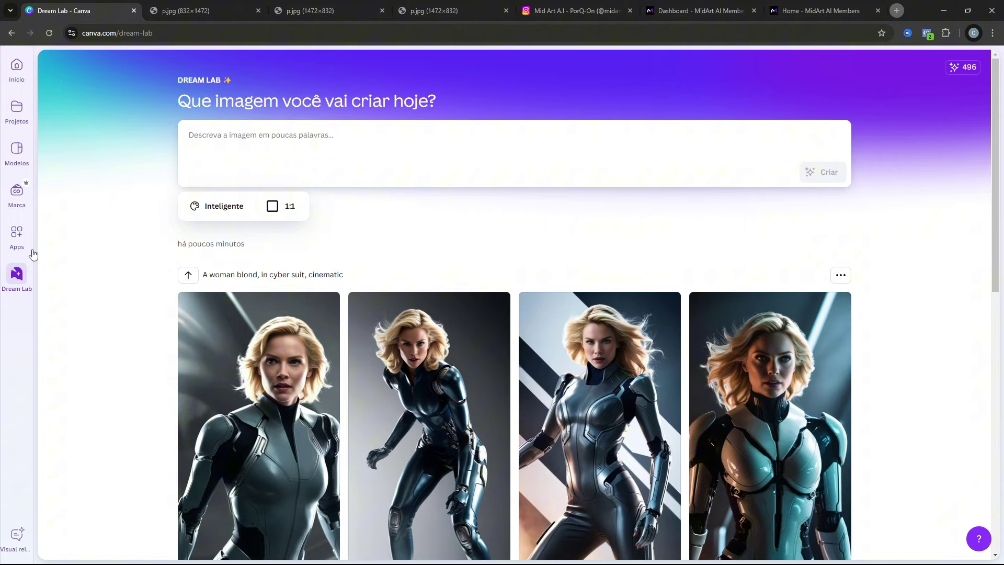
Step: Open the app directory and look through its categories, including the AI-powered and essential design apps
left_click(9, 233)
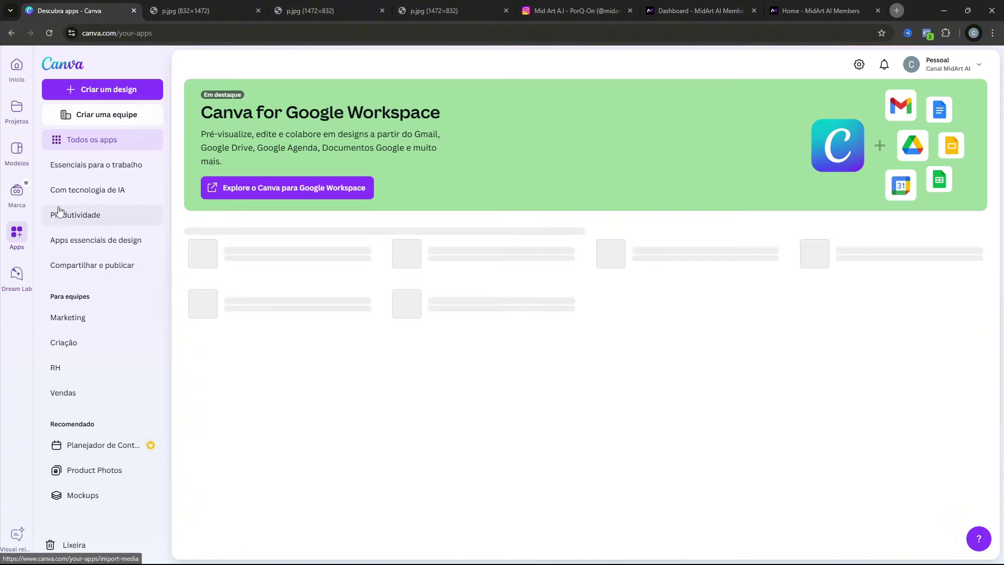
scroll(531, 366, "down", 1)
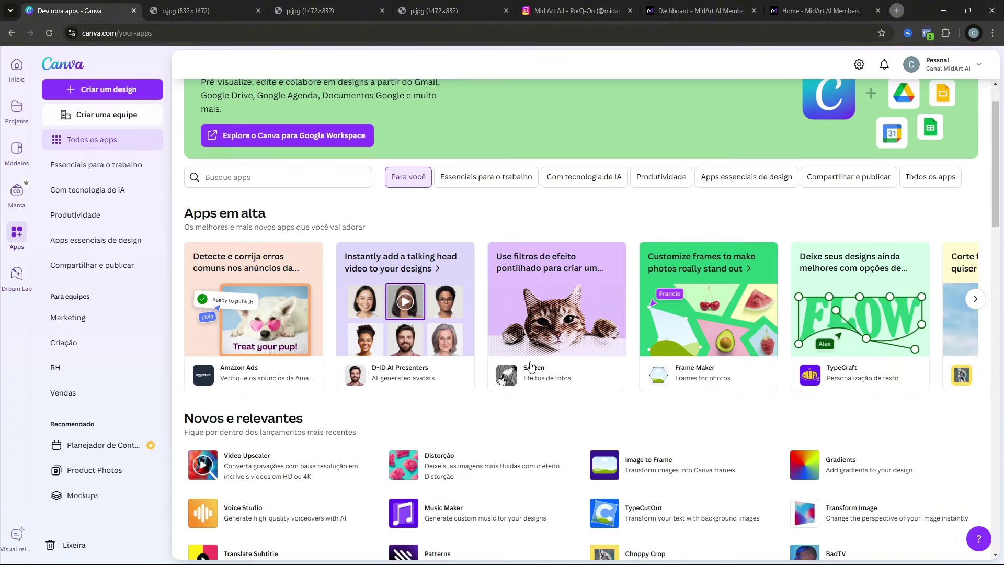
scroll(531, 366, "down", 2)
scroll(532, 364, "down", 2)
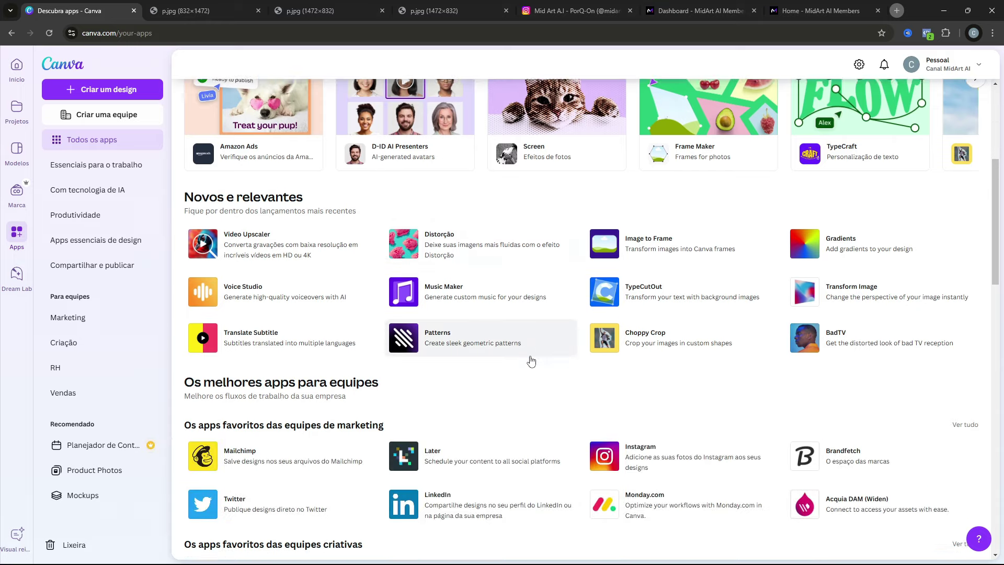
scroll(531, 361, "down", 8)
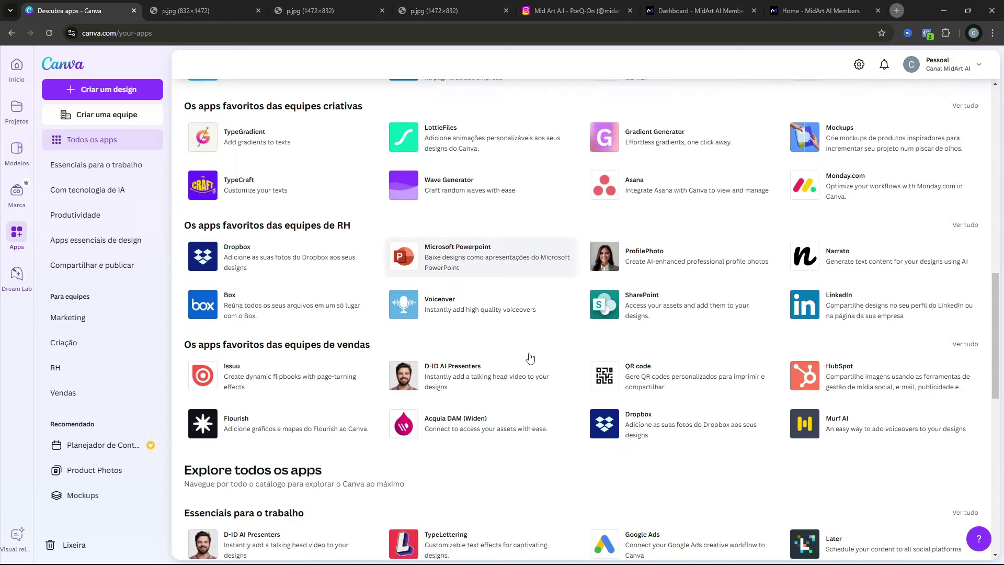
scroll(531, 358, "down", 3)
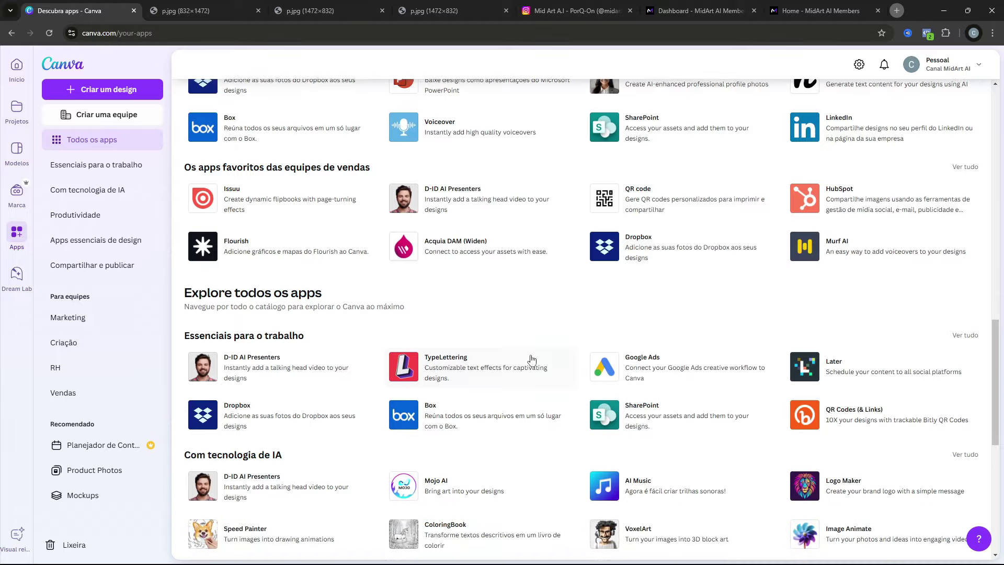
scroll(531, 359, "down", 2)
scroll(366, 345, "down", 1)
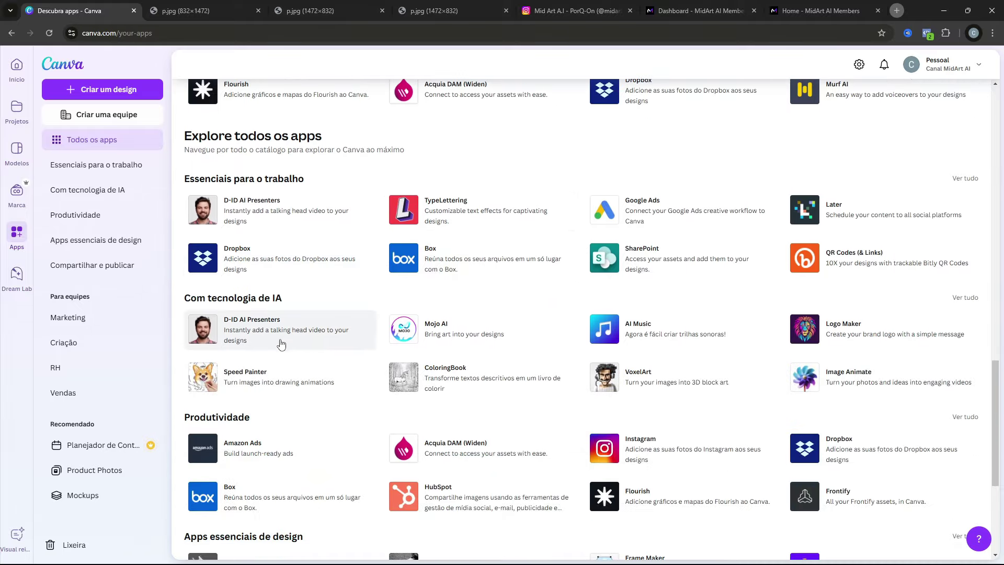
scroll(386, 365, "down", 2)
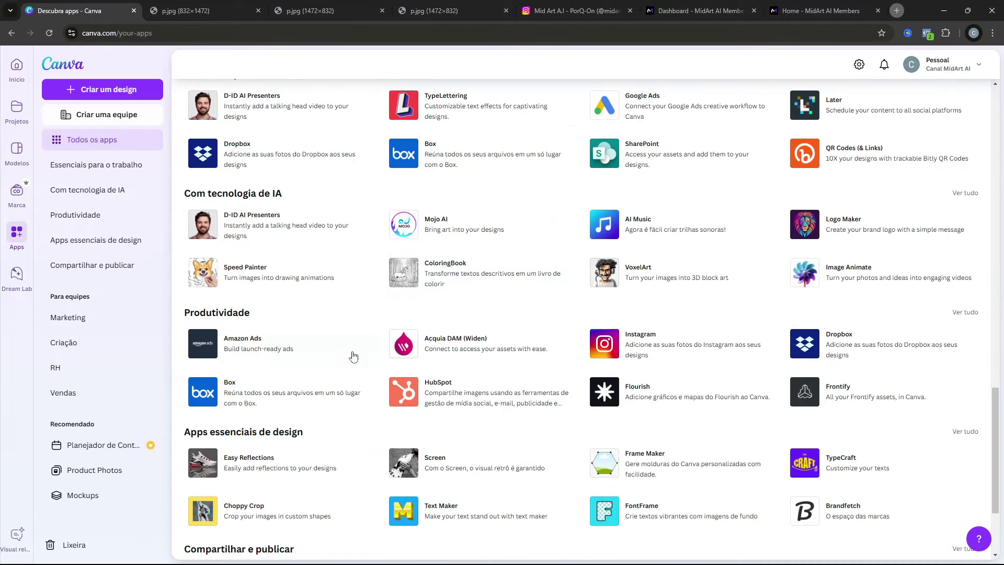
scroll(354, 356, "down", 3)
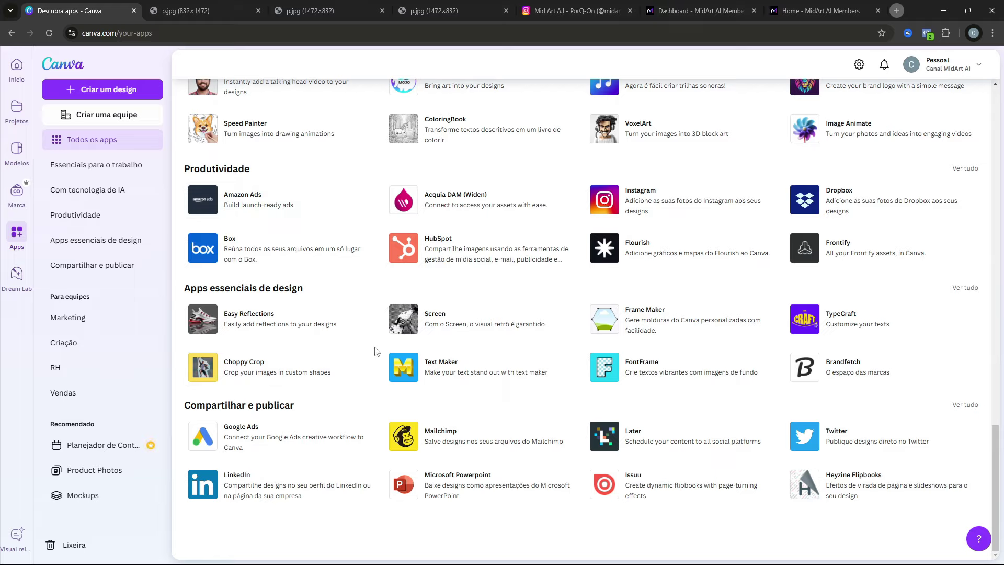
Step: Open the Image Animate app from the AI-powered category and use it in a new custom-size 900 × 1600 px design
scroll(374, 351, "up", 3)
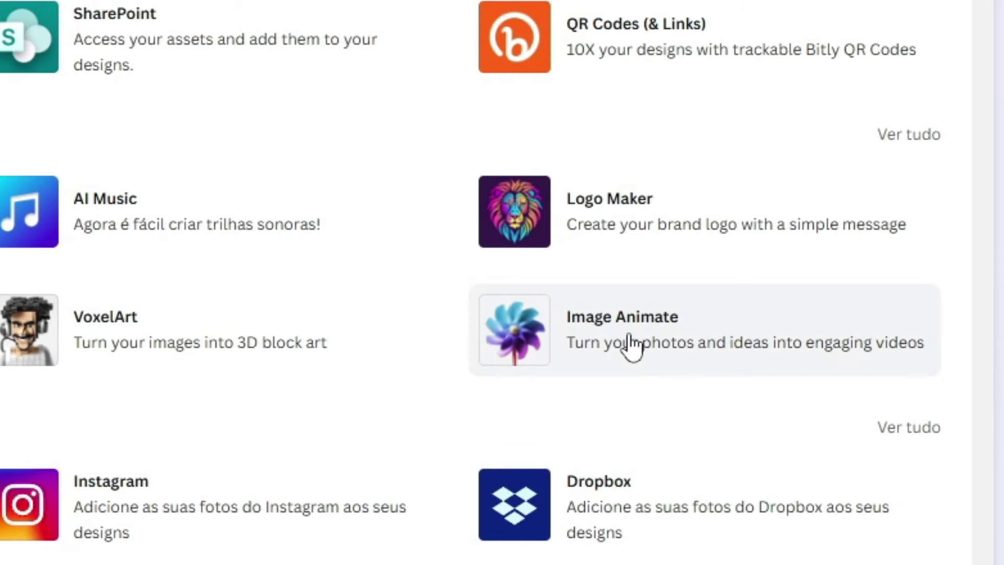
left_click(631, 345)
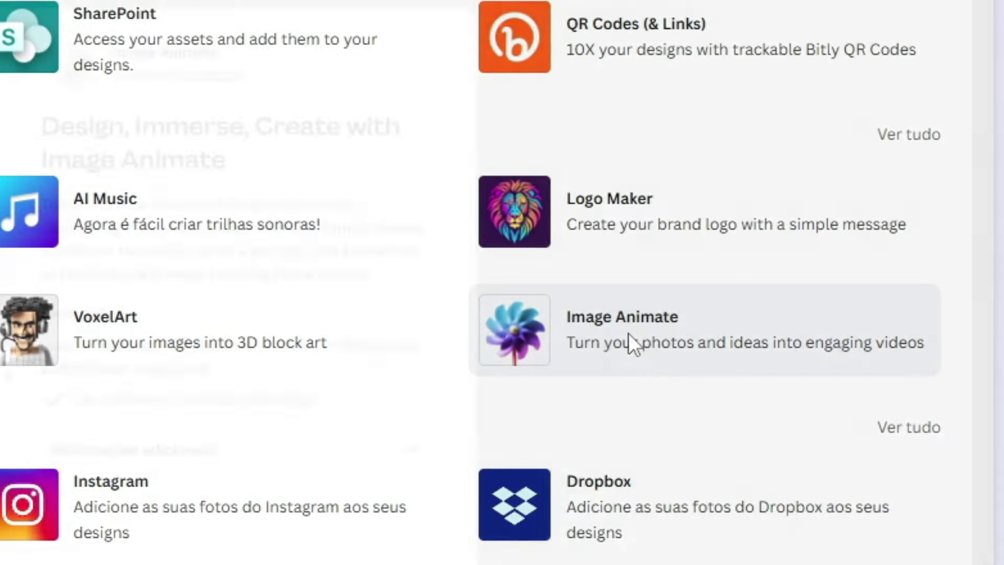
left_click(726, 426)
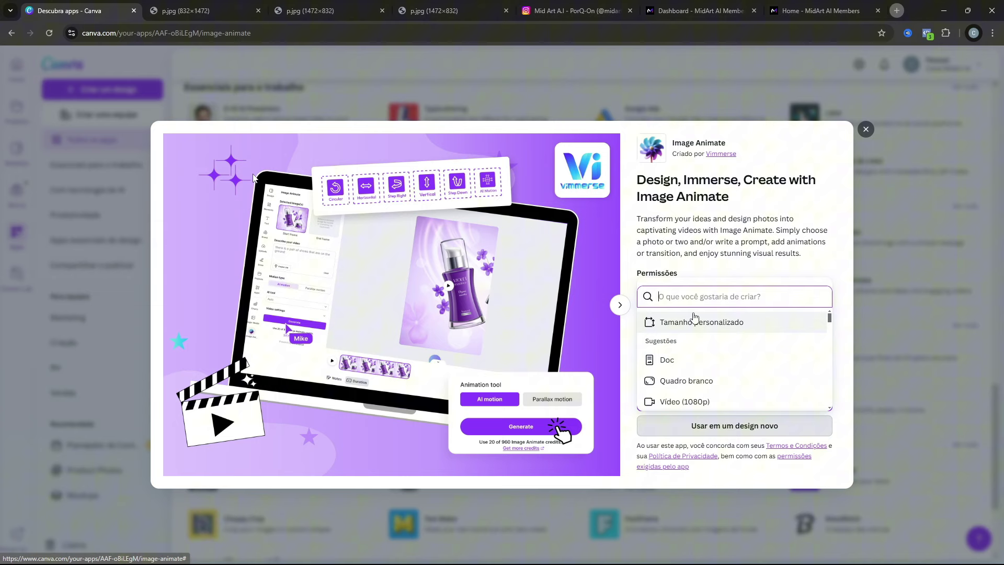
left_click(694, 319)
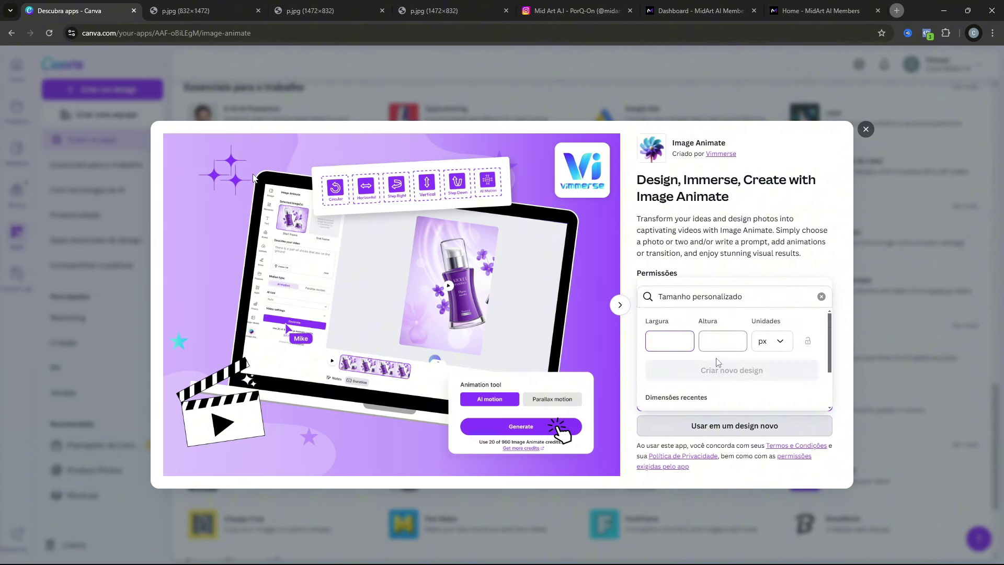
left_click(698, 386)
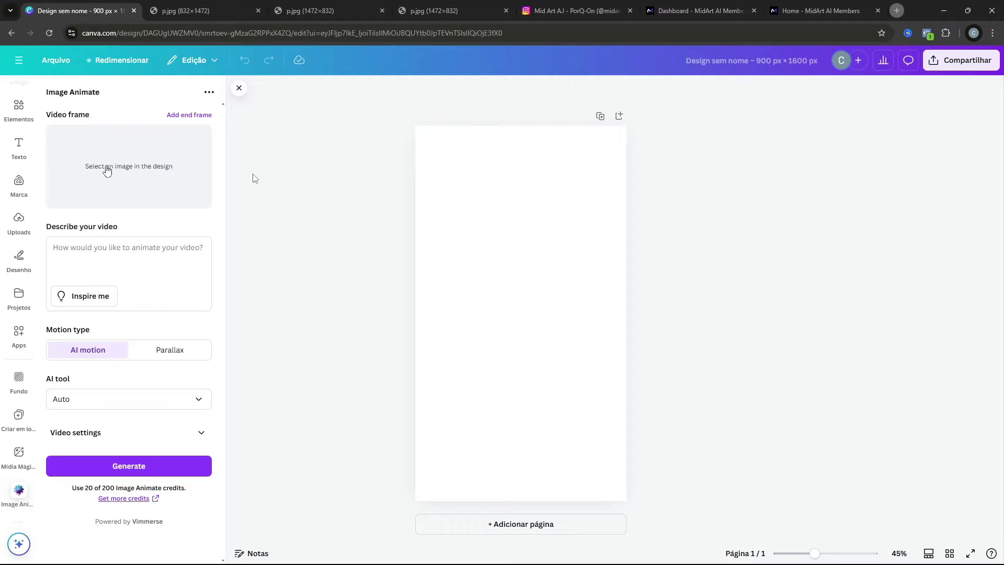
Step: Copy the 832×1472 image of the blonde woman in the cyber suit and bring it into the blank design's uploads
left_click(314, 8)
left_click(209, 6)
left_click(335, 6)
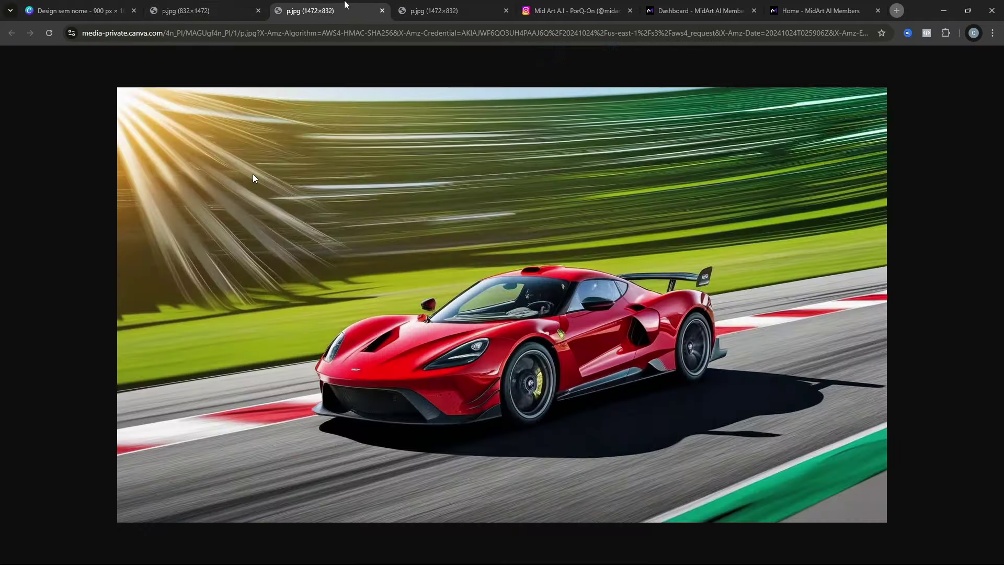
left_click(410, 5)
left_click(190, 7)
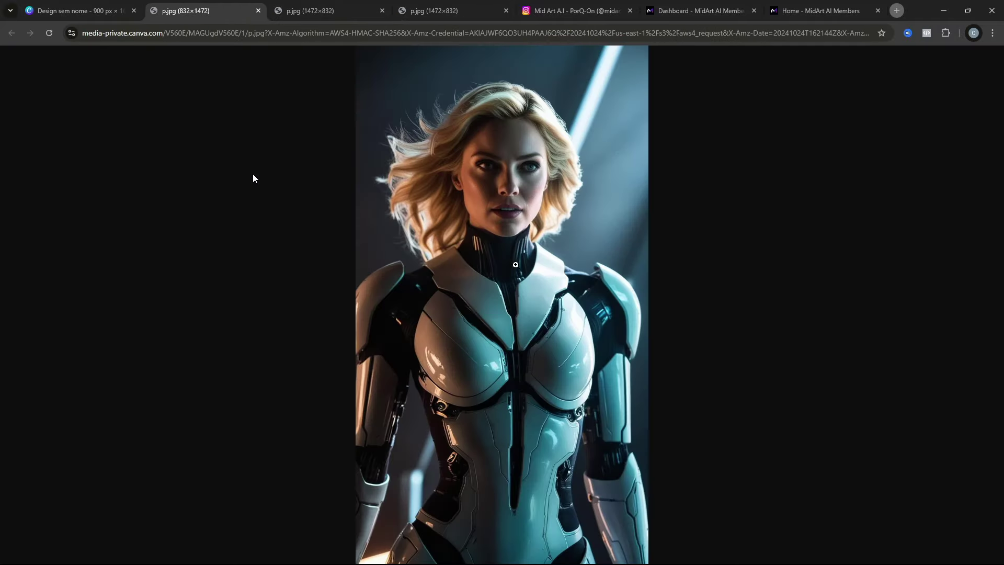
right_click(515, 265)
left_click(87, 11)
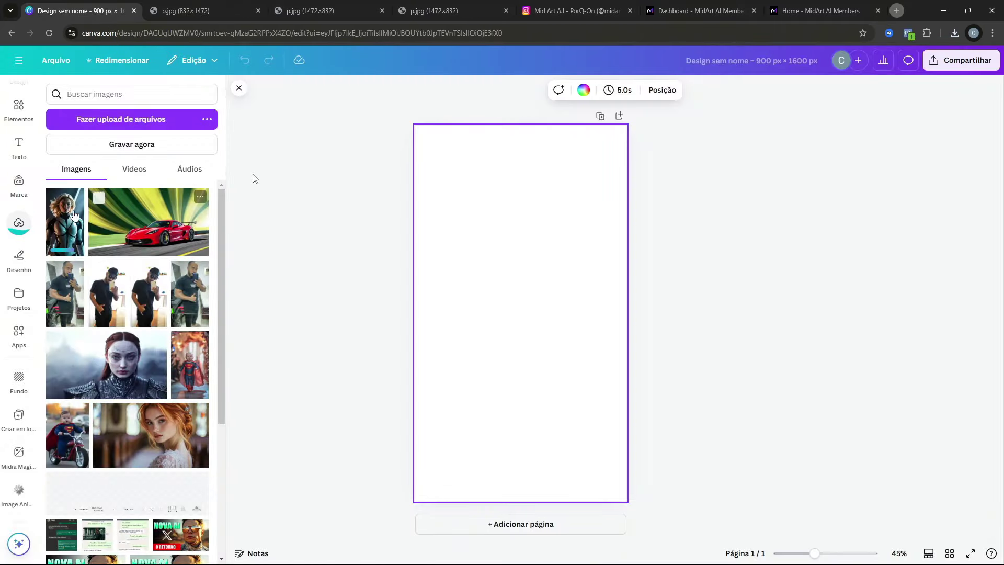
Step: Place the uploaded cyber suit image on the page, enlarge it to fill the page and animate it with Image Animate
left_click_drag(75, 215, 462, 168)
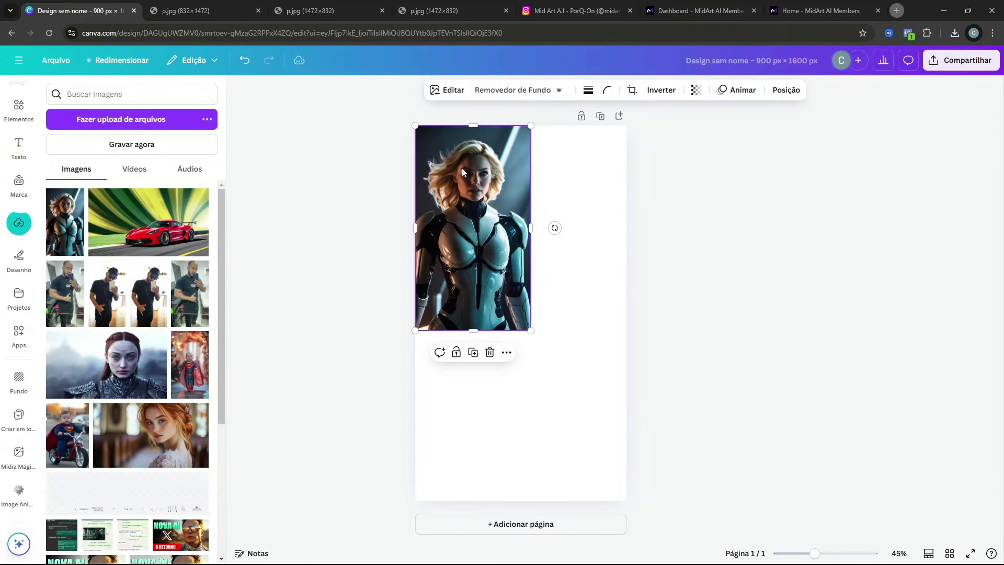
left_click_drag(540, 346, 622, 501)
left_click(19, 491)
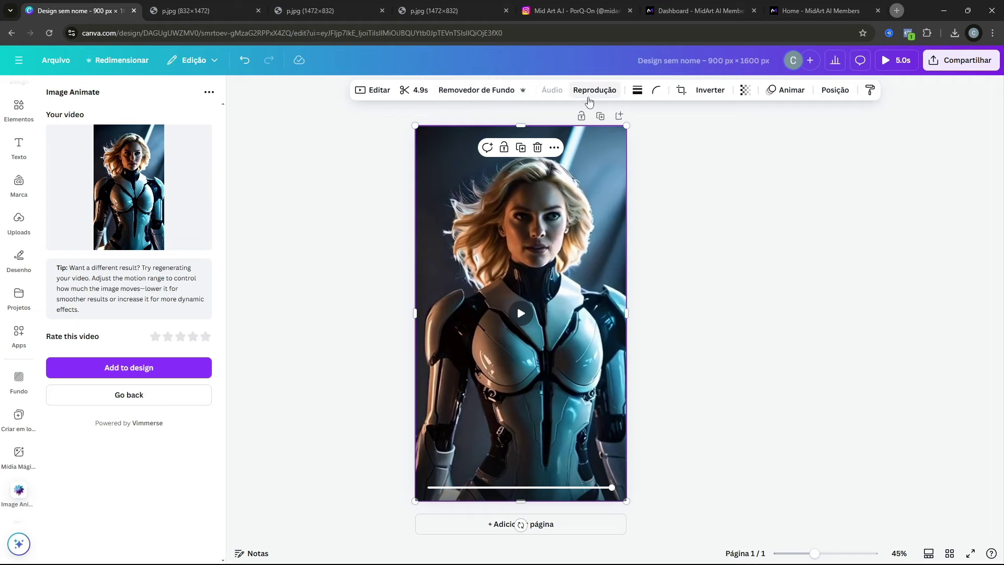
Step: Check the animated video's playback options, preview the design full screen and exit the preview
left_click(590, 96)
left_click(896, 60)
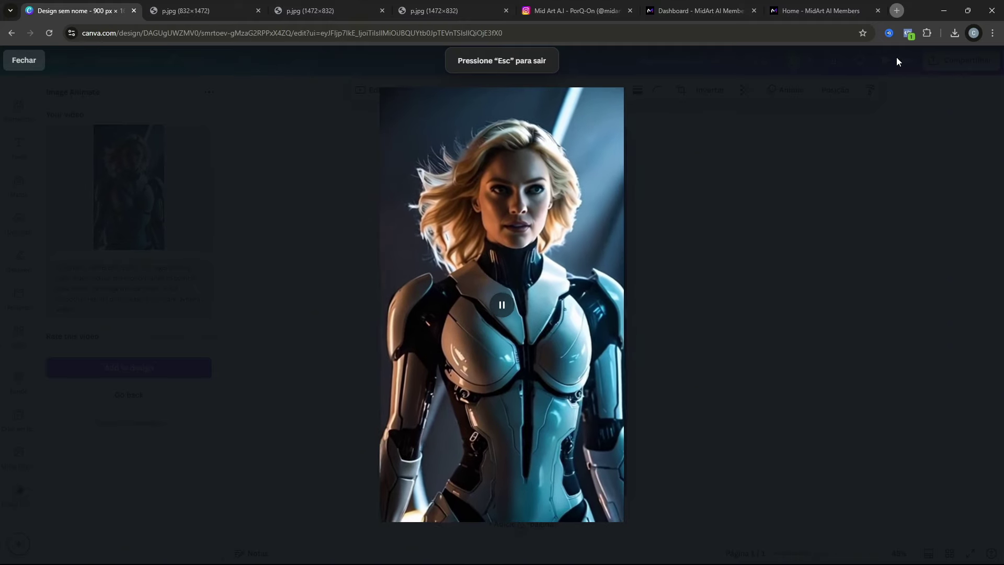
key("Escape")
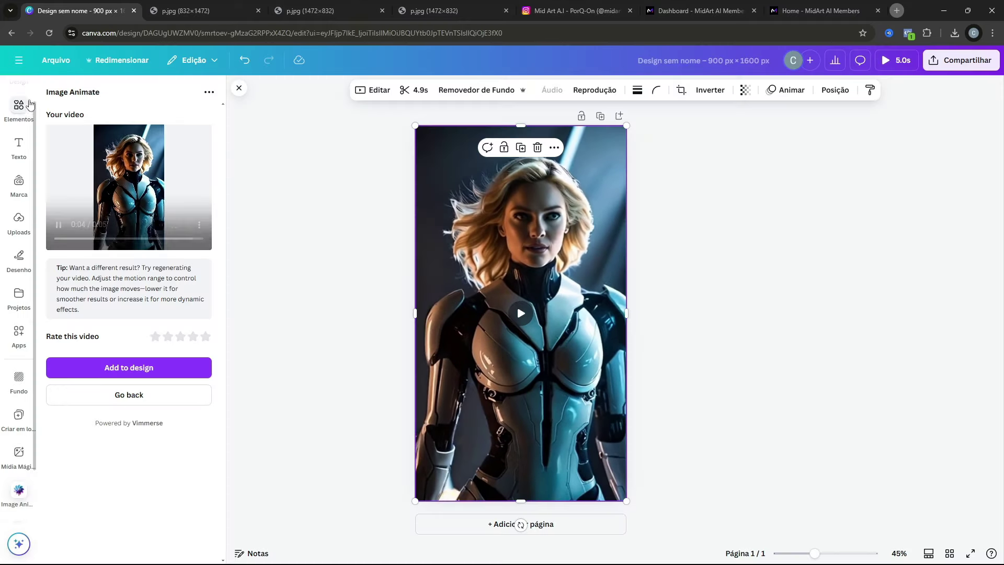
Step: Return to the Canva home page and look over the recent designs
left_click(13, 62)
left_click(16, 63)
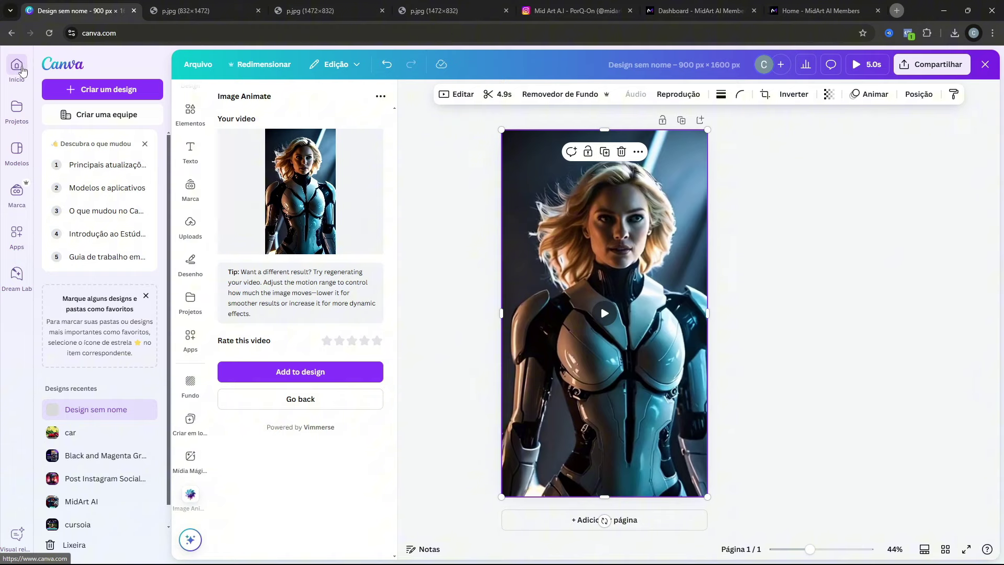
scroll(575, 235, "down", 1)
scroll(700, 282, "up", 1)
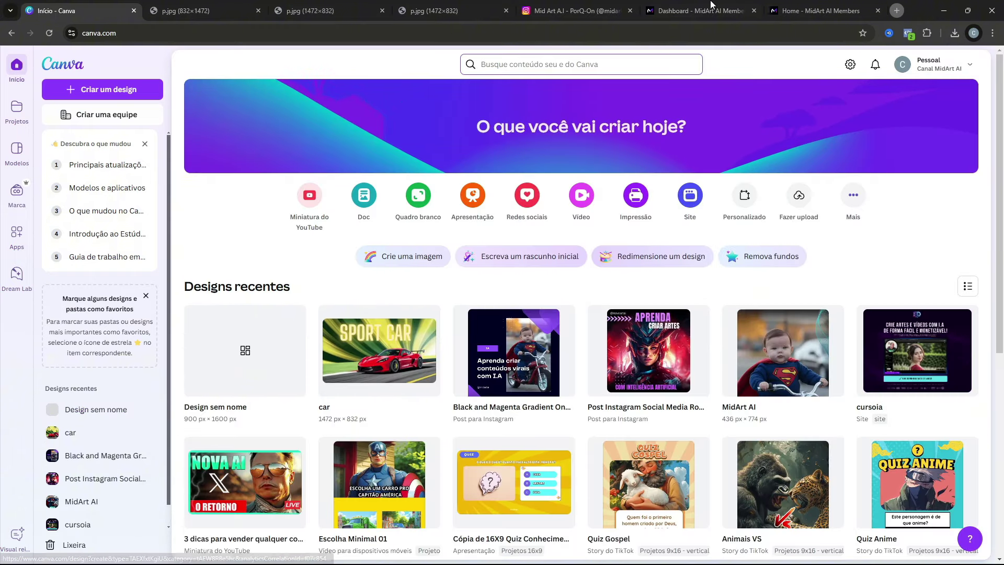
Step: Review the MidArt AI Members sections, switch to Instagram and close the open reel to show the midartai profile
left_click(776, 4)
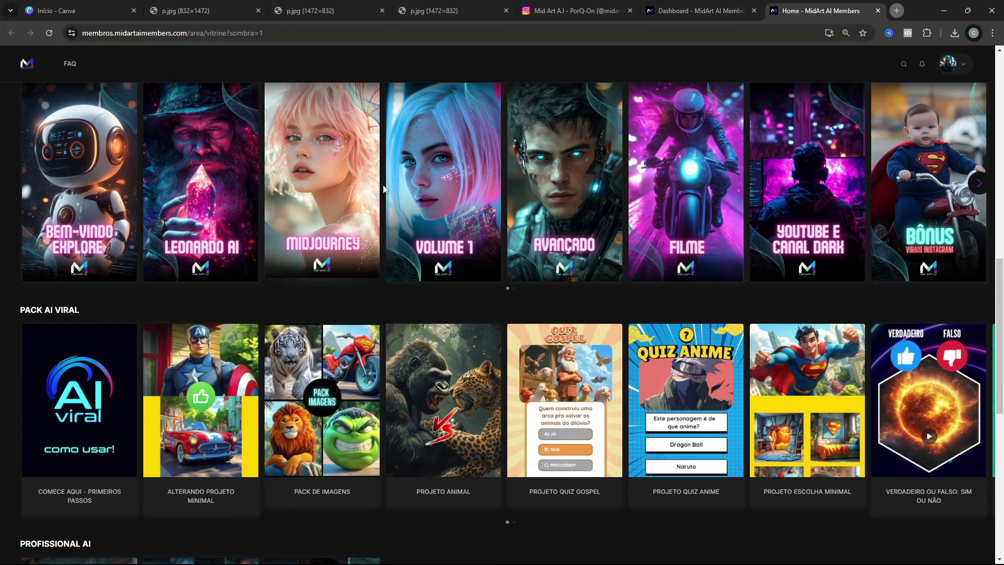
scroll(38, 266, "up", 4)
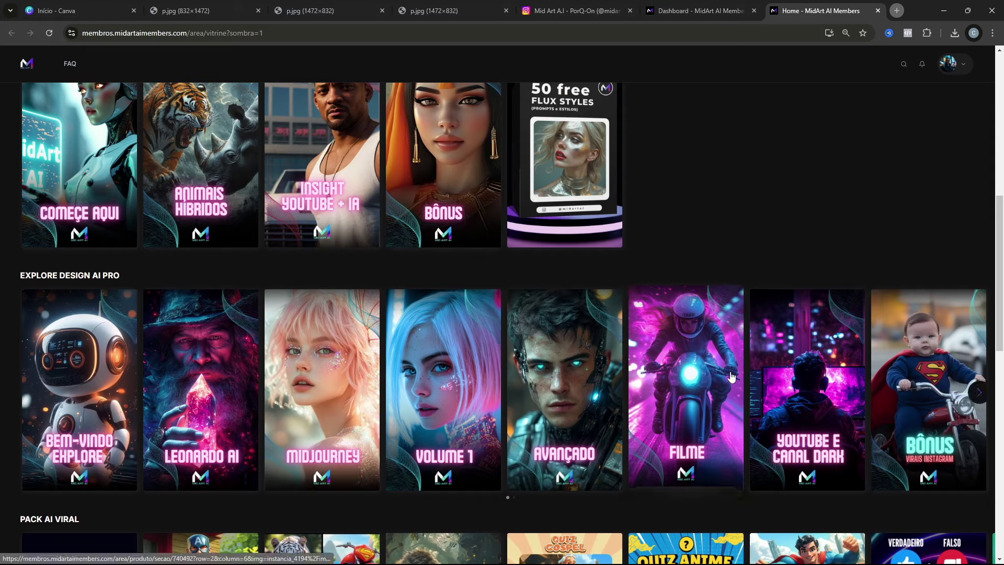
left_click(575, 11)
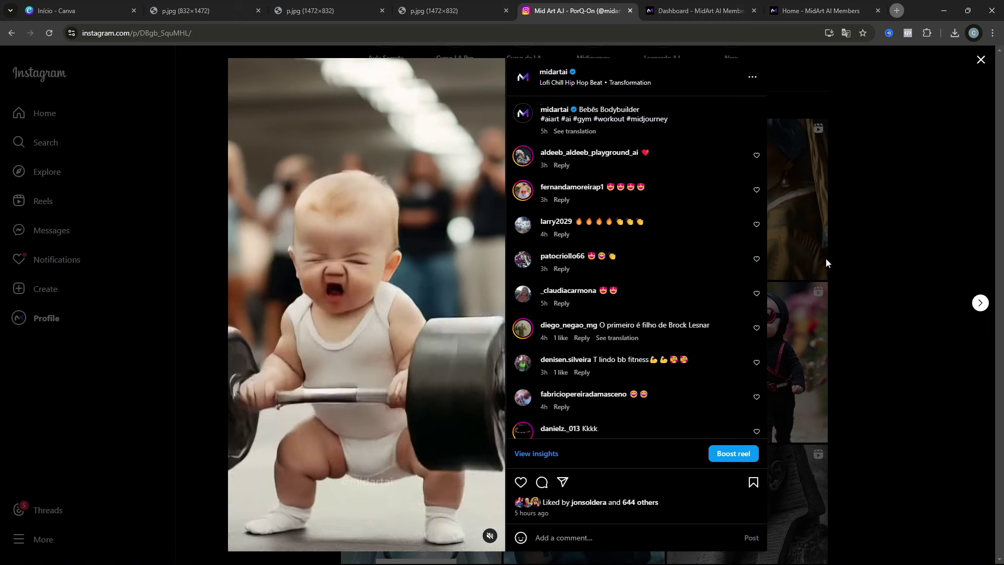
left_click(802, 222)
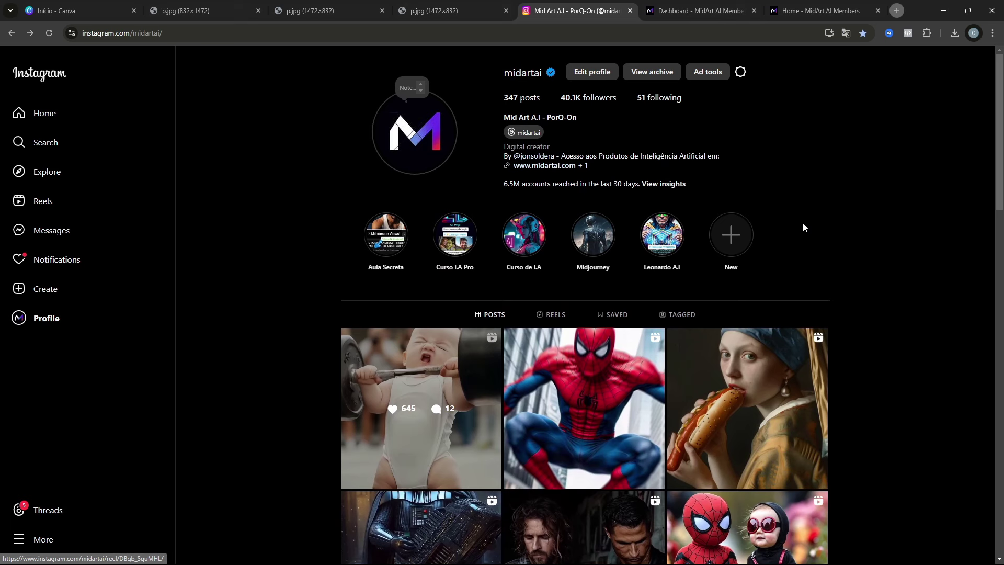